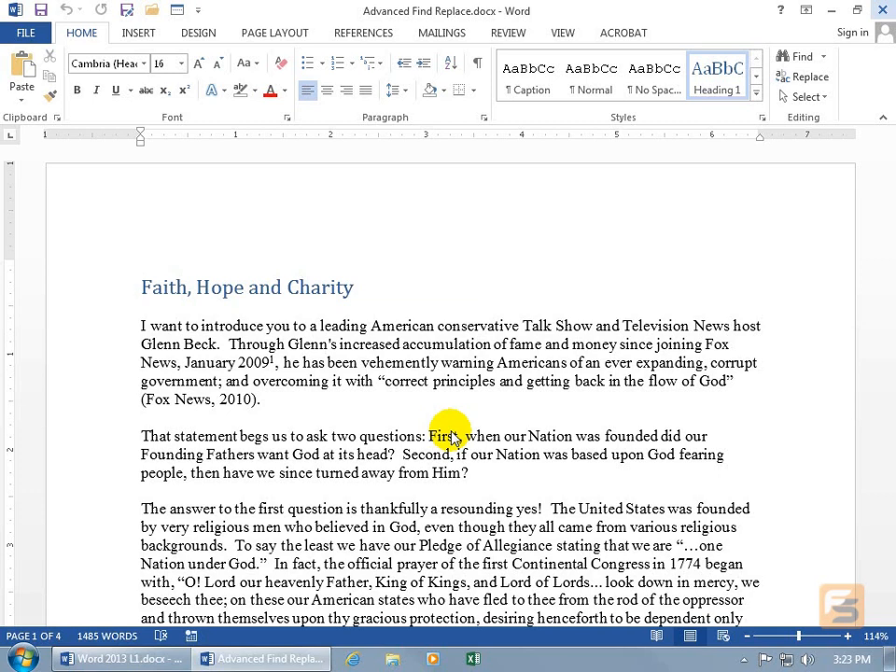
- Open Advanced Find from the document search, view the Replace and Go To options, and close the search
{"action": "key", "text": "ctrl+f"}
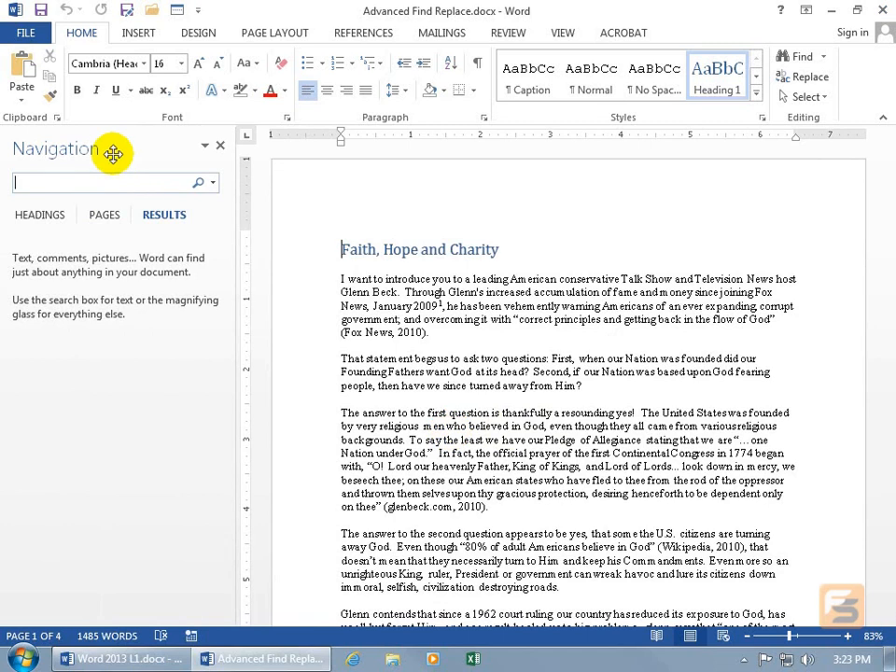
{"action": "left_click", "coordinate": [213, 183]}
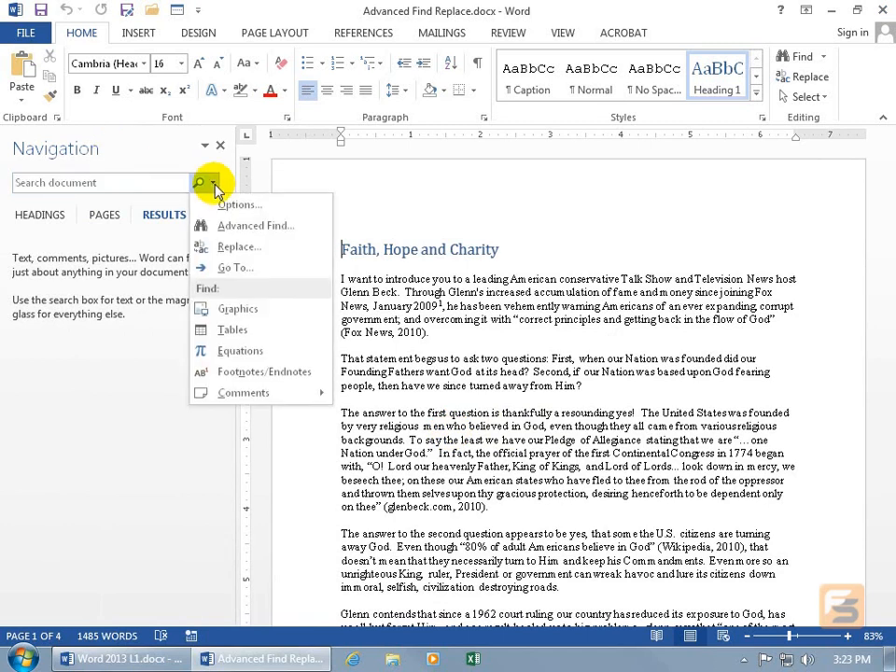
{"action": "left_click", "coordinate": [241, 227]}
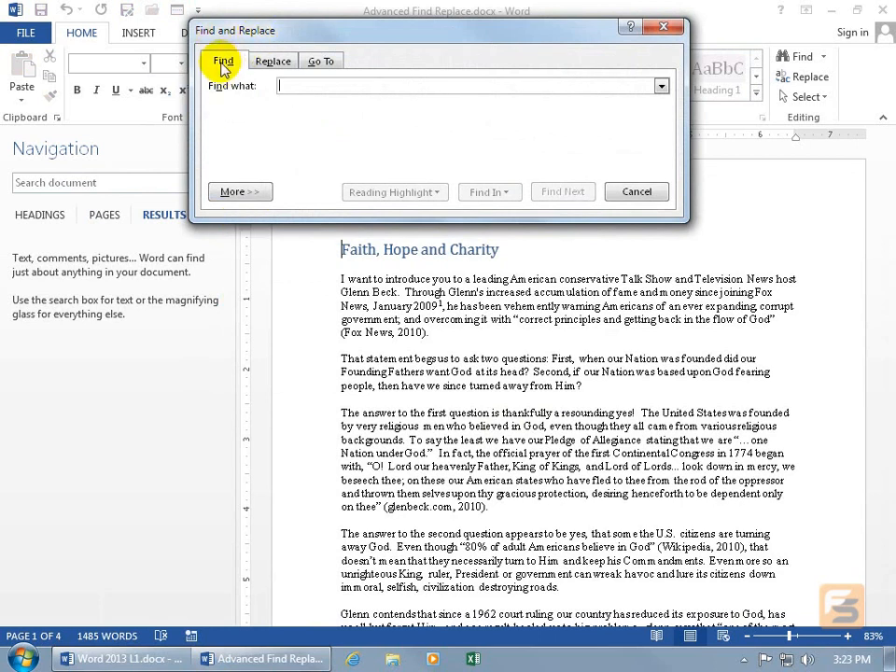
{"action": "left_click", "coordinate": [275, 64]}
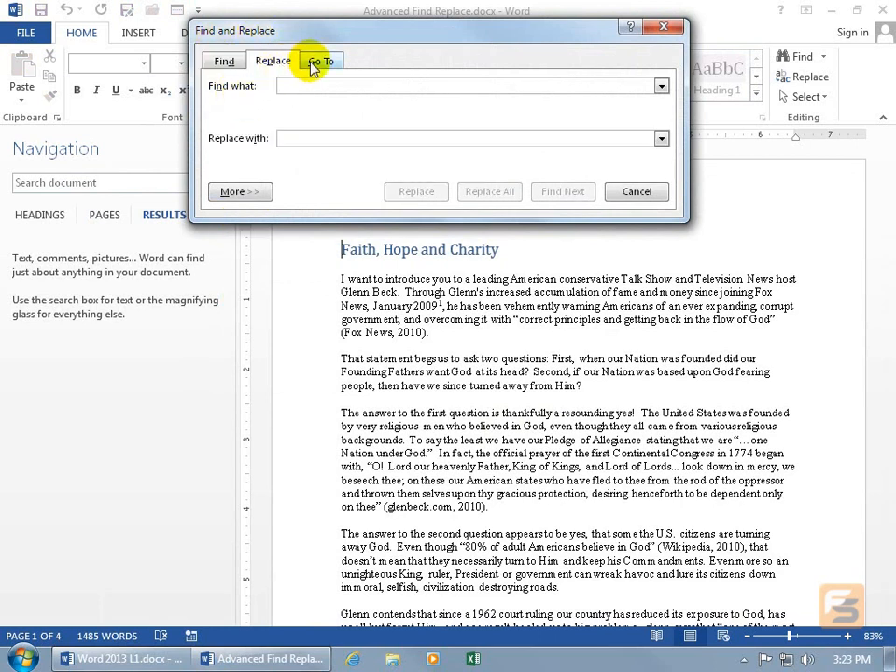
{"action": "left_click", "coordinate": [322, 63]}
{"action": "left_click", "coordinate": [664, 26]}
{"action": "left_click", "coordinate": [220, 150]}
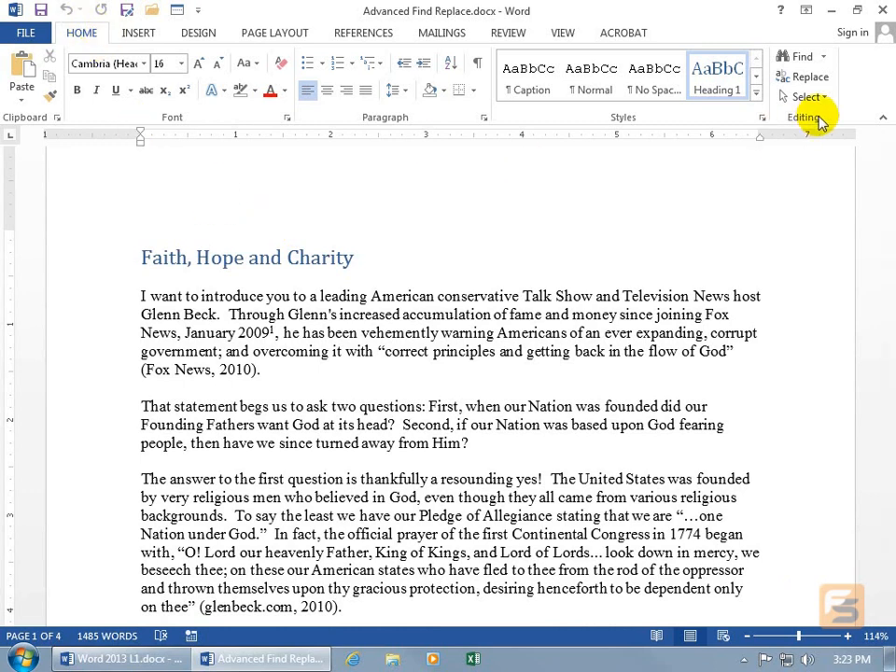
- View the Advanced Find and Go To dialogs through the Find command's options, closing each one
{"action": "left_click", "coordinate": [826, 57]}
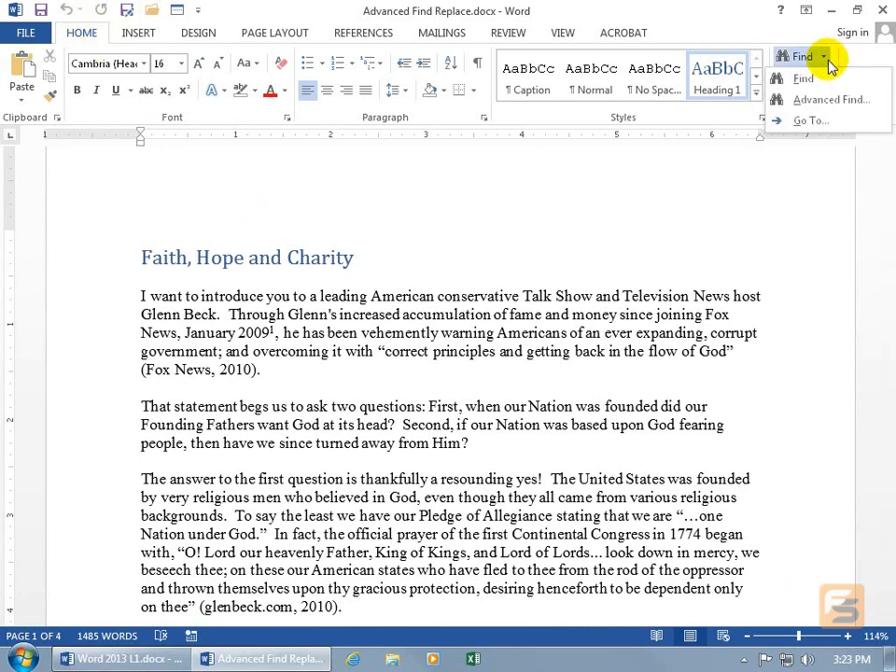
{"action": "left_click", "coordinate": [826, 99]}
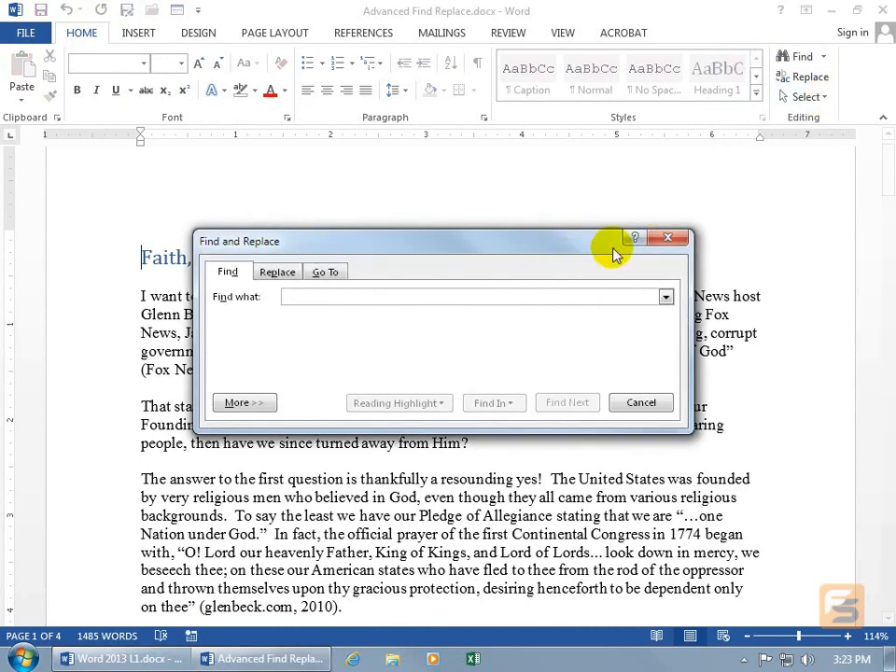
{"action": "left_click", "coordinate": [667, 237]}
{"action": "left_click", "coordinate": [825, 58]}
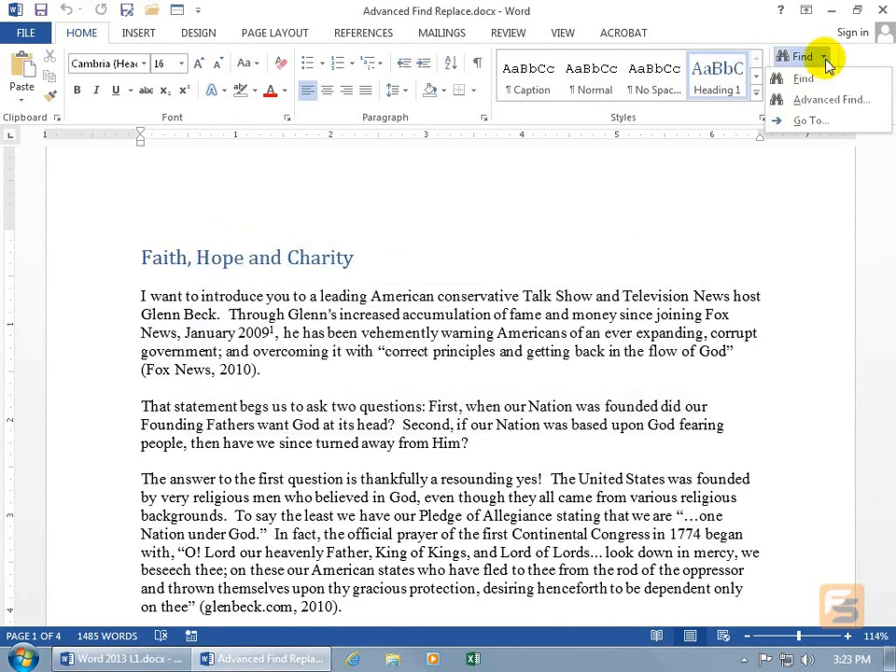
{"action": "left_click", "coordinate": [808, 120]}
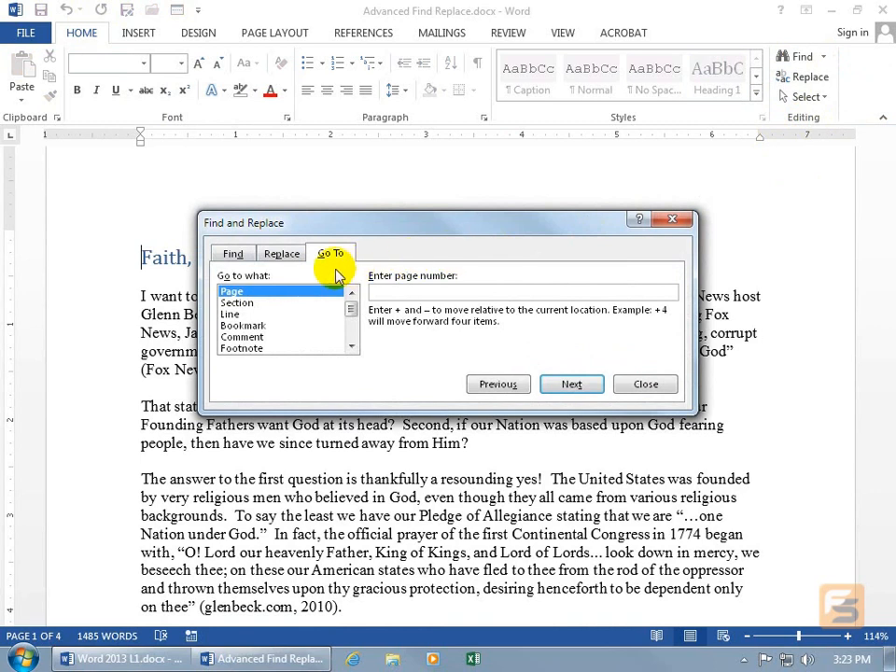
{"action": "left_click", "coordinate": [672, 220]}
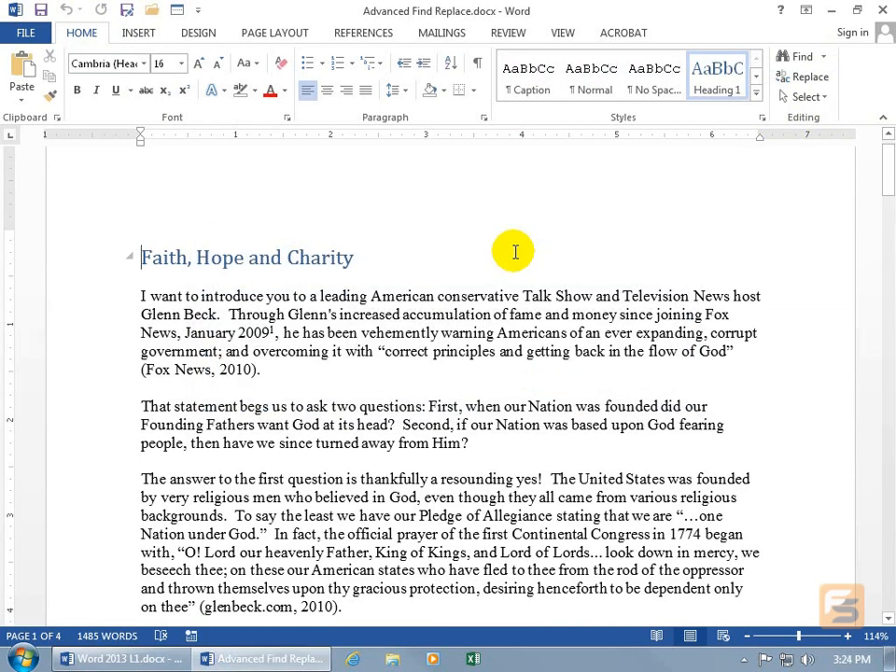
- Open the Go To dialog and the Replace dialog directly, closing each after viewing it
{"action": "key", "text": "ctrl+g"}
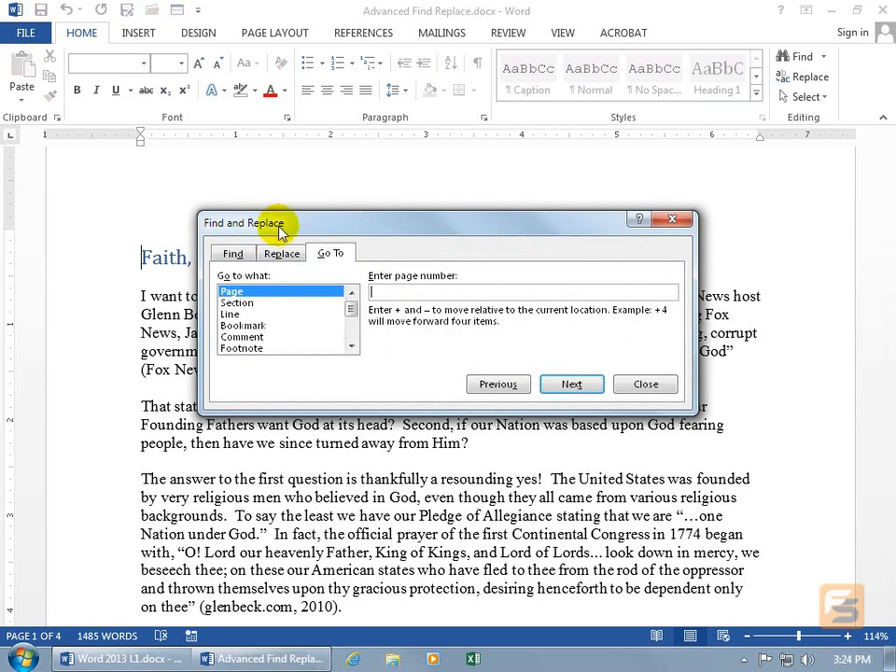
{"action": "left_click", "coordinate": [670, 220]}
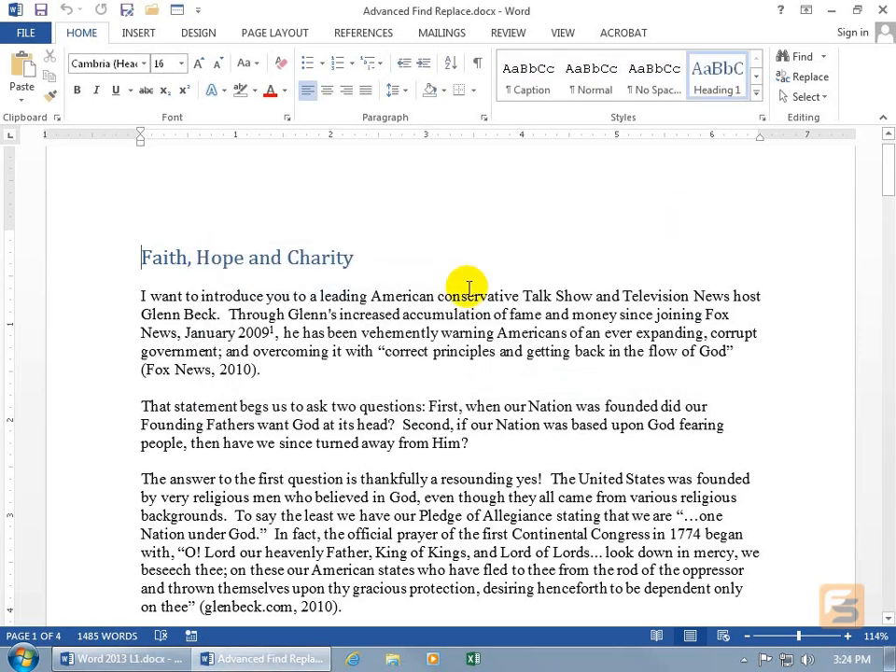
{"action": "key", "text": "ctrl+h"}
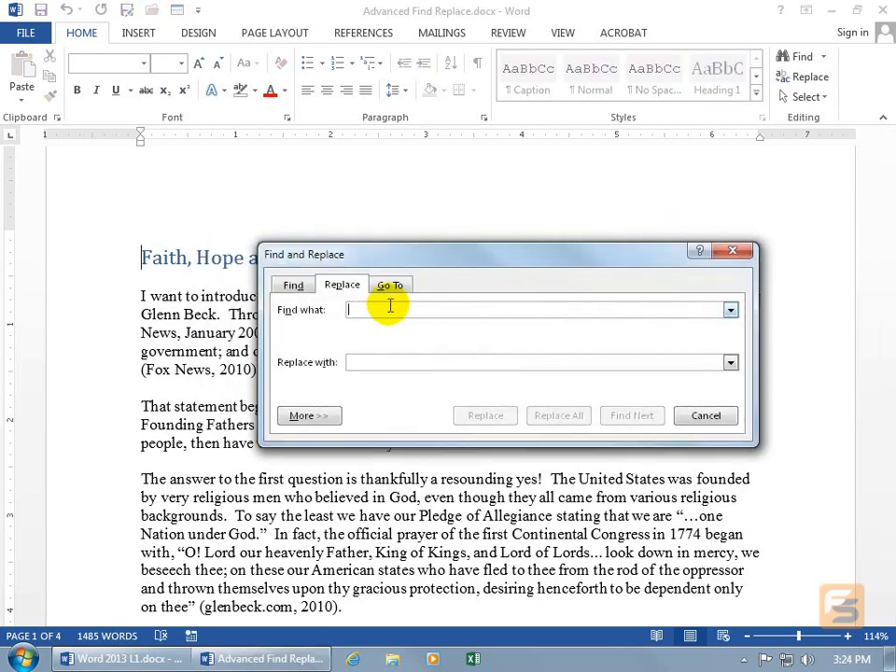
{"action": "left_click", "coordinate": [733, 251]}
- Search the document for "glenn" with Advanced Find and step through its first three occurrences
{"action": "key", "text": "ctrl+g"}
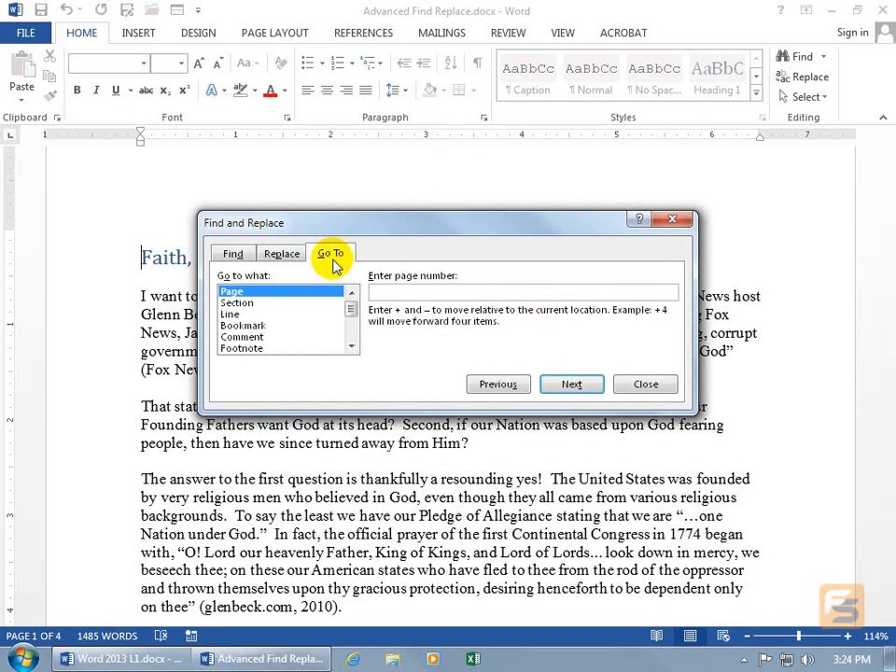
{"action": "left_click", "coordinate": [233, 255]}
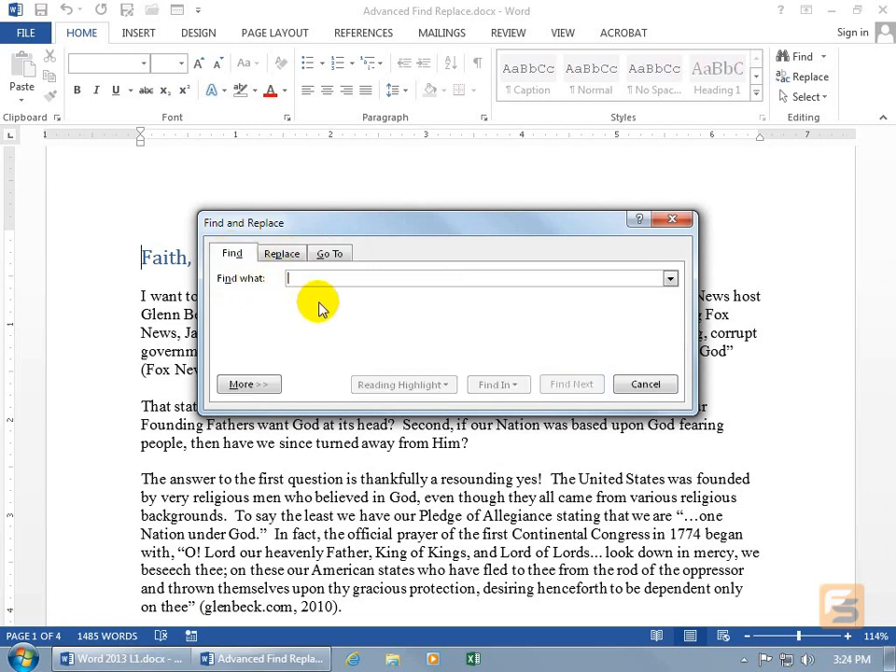
{"action": "type", "text": "glenn"}
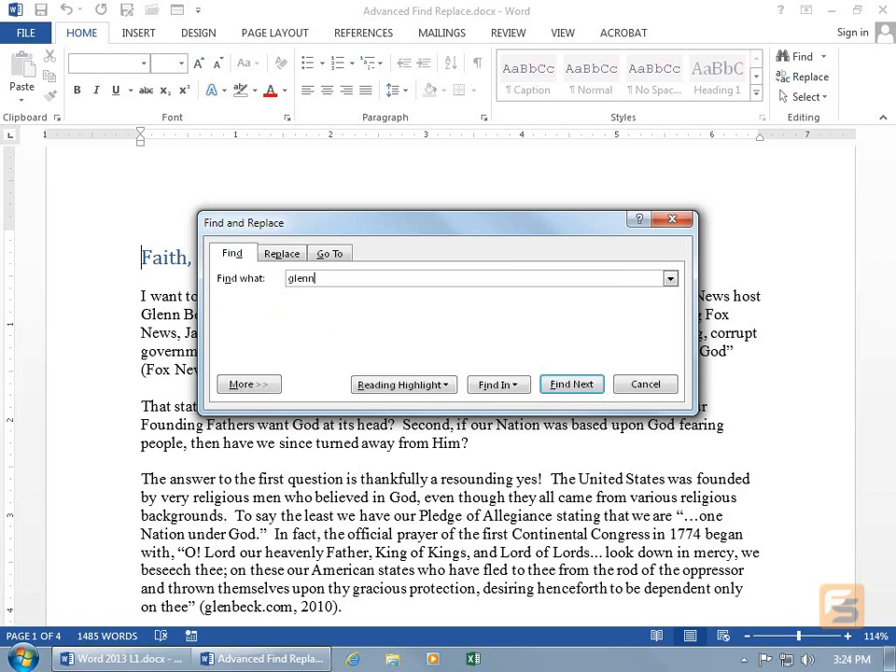
{"action": "left_click", "coordinate": [564, 388]}
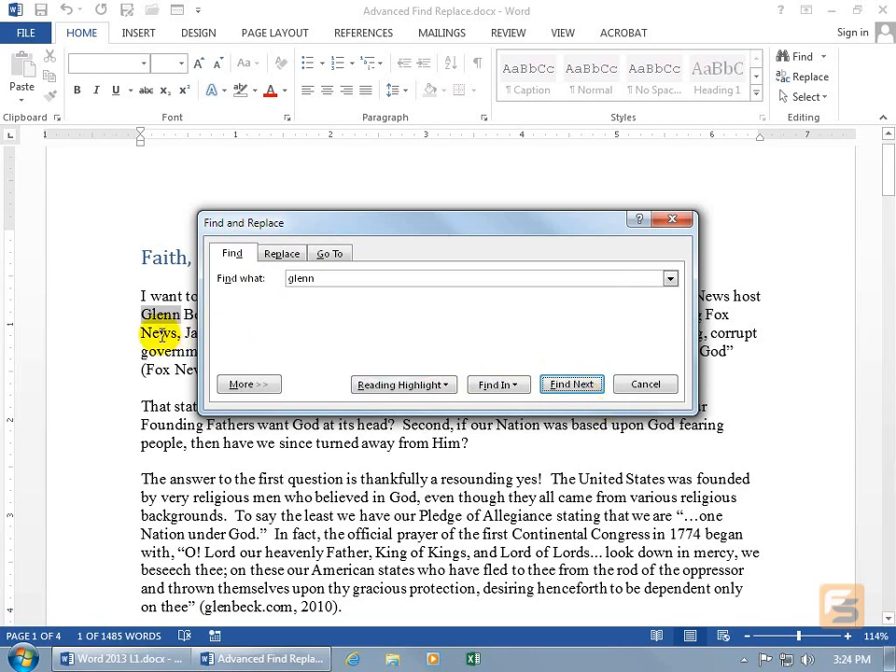
{"action": "key", "text": "Return"}
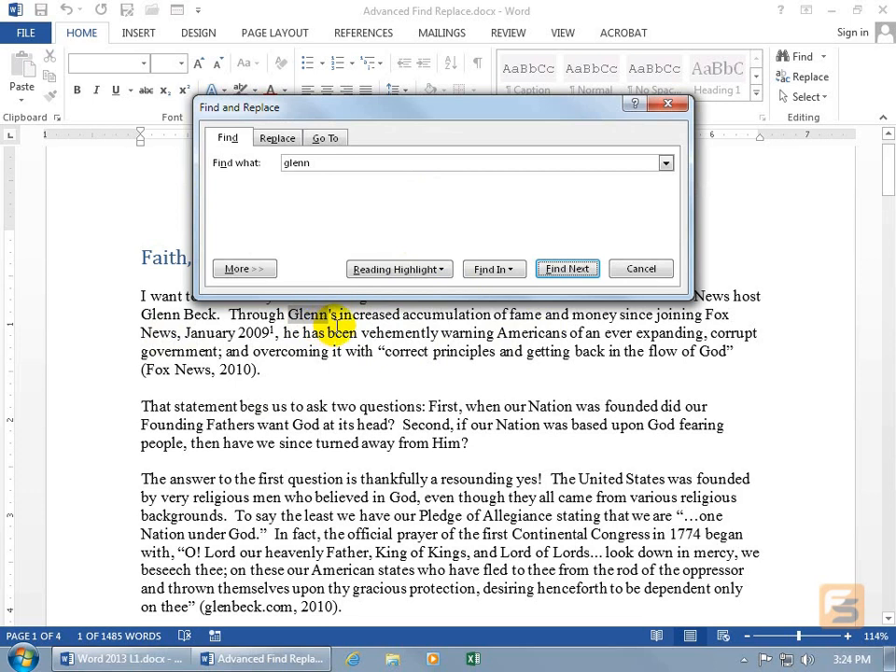
{"action": "key", "text": "Return"}
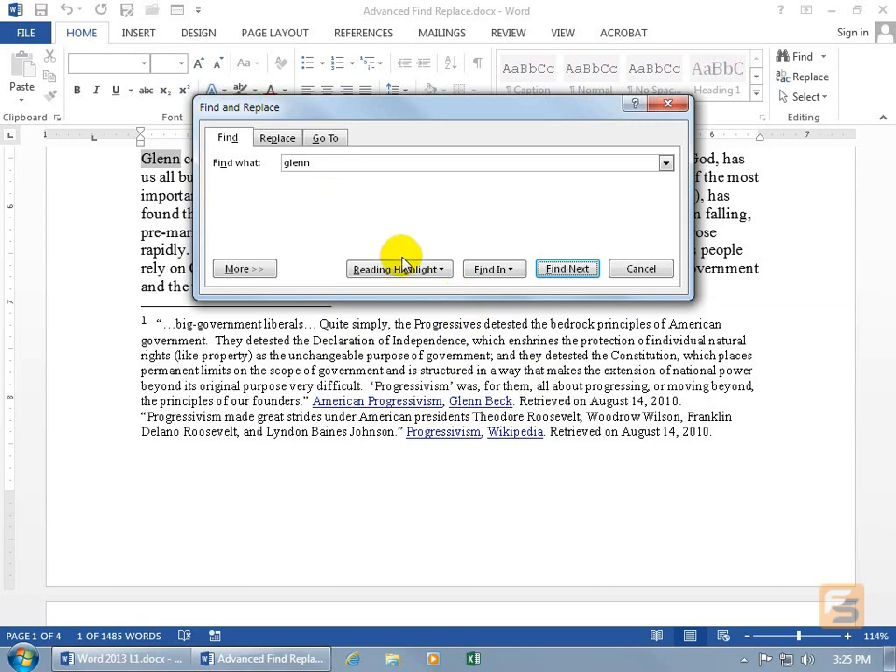
- Apply reading highlight to all occurrences of "glenn", close the dialog, and place the cursor at the end of the paragraph
{"action": "left_click", "coordinate": [407, 269]}
{"action": "left_click", "coordinate": [411, 291]}
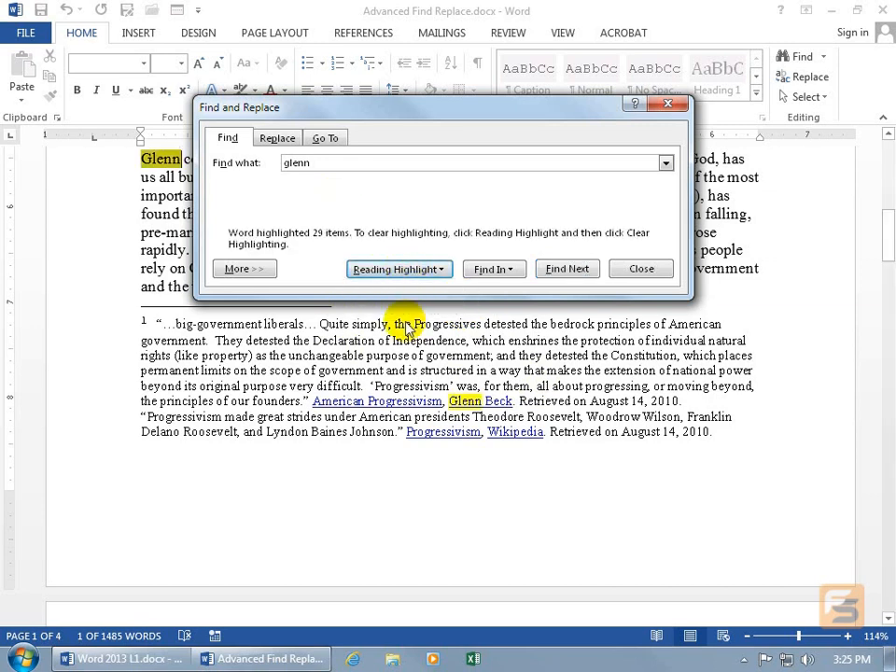
{"action": "left_click", "coordinate": [639, 269]}
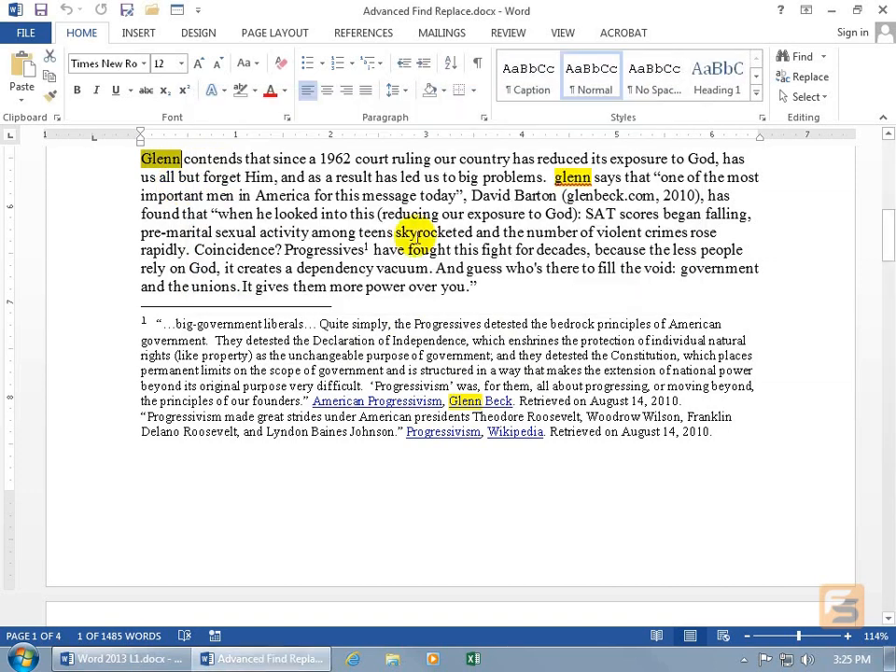
{"action": "left_click", "coordinate": [559, 179]}
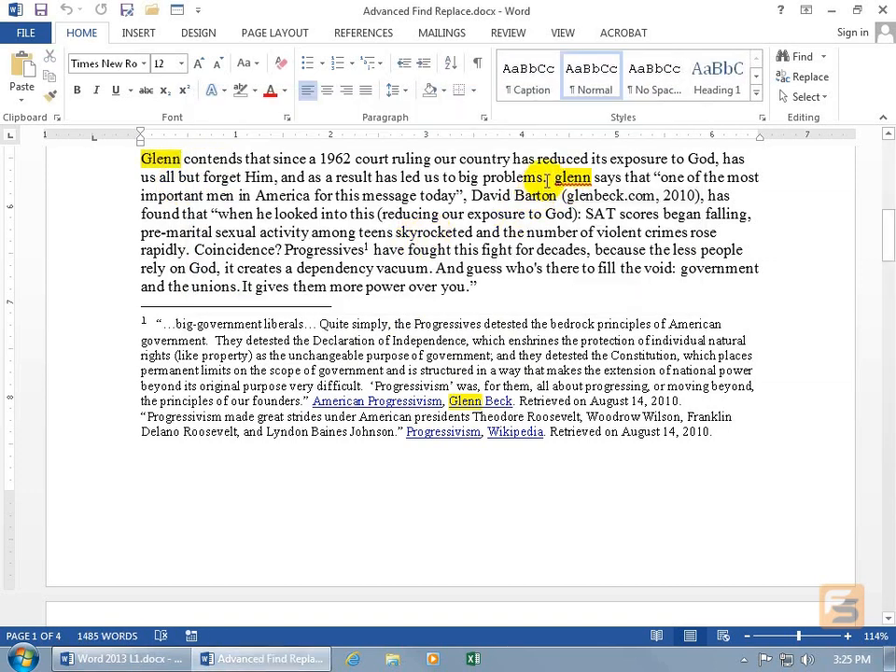
{"action": "left_click", "coordinate": [479, 286]}
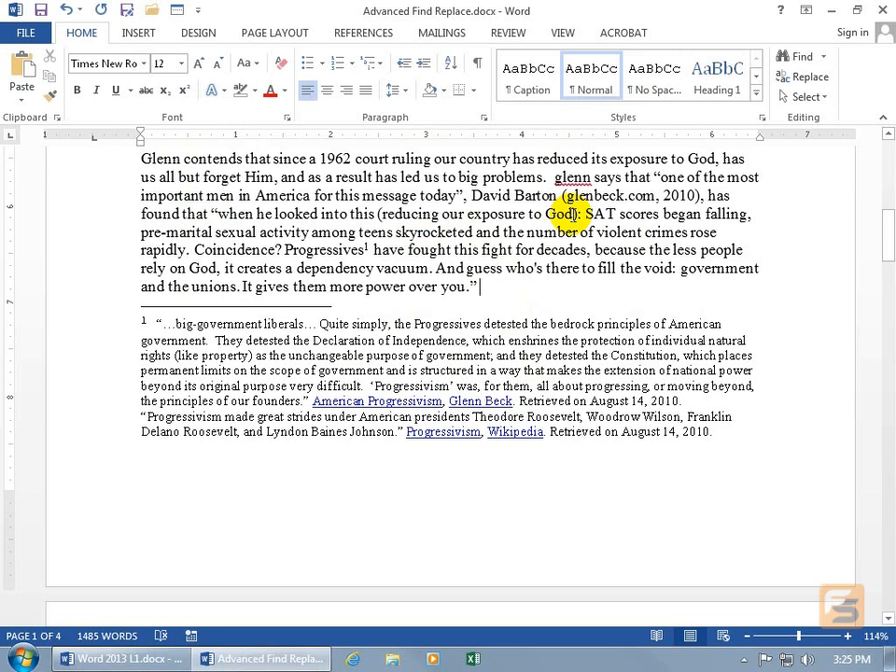
- Turn on Match case for the "glenn" search and find the next lowercase occurrence, keeping the match uncovered
{"action": "key", "text": "ctrl+g"}
{"action": "left_click", "coordinate": [227, 110]}
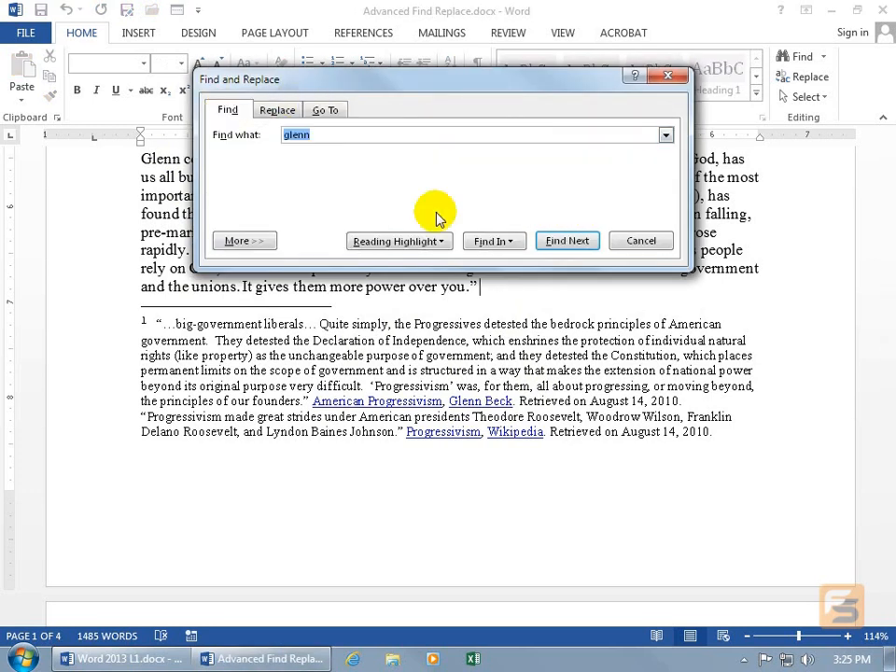
{"action": "left_click", "coordinate": [259, 241]}
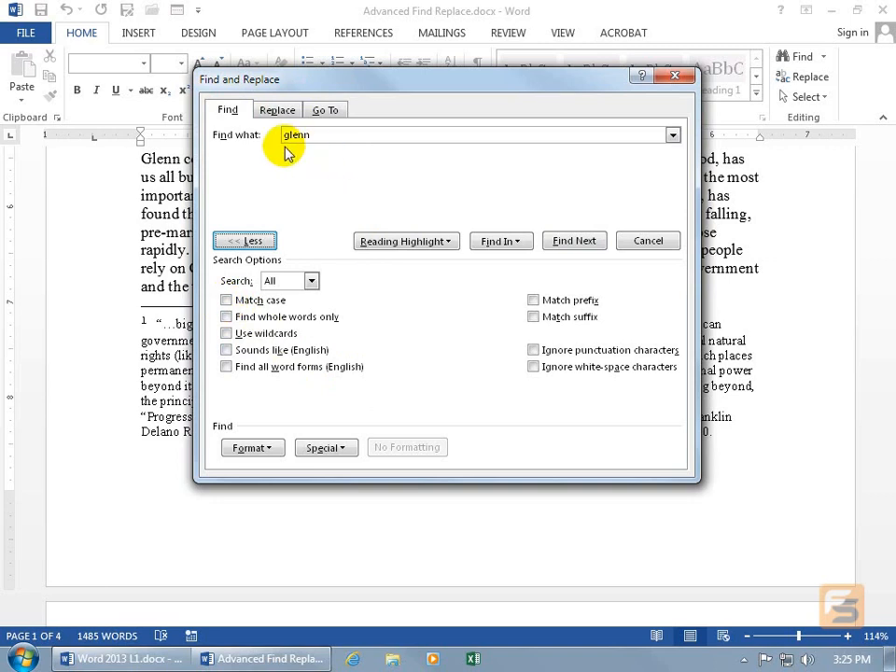
{"action": "left_click", "coordinate": [226, 299]}
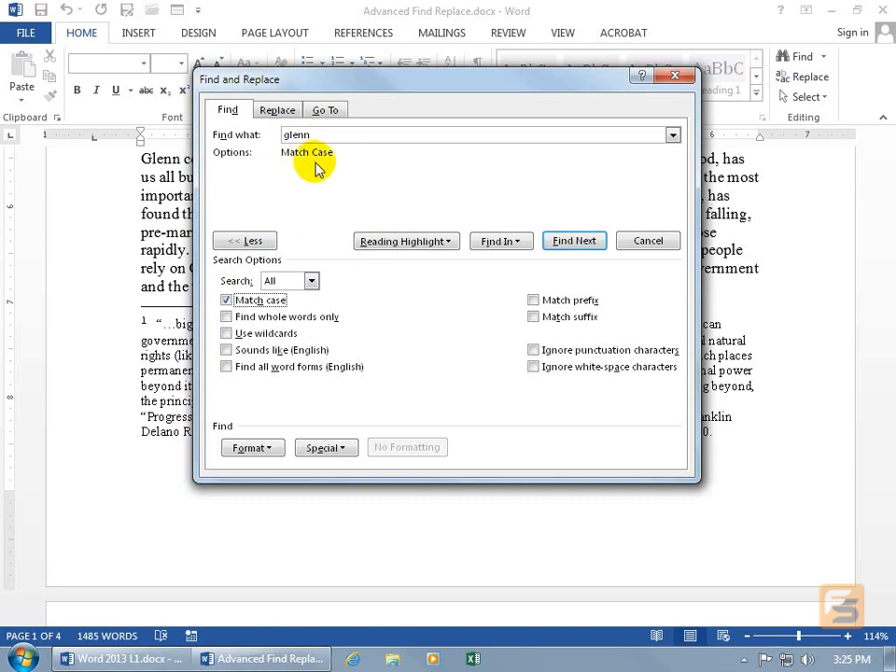
{"action": "left_click", "coordinate": [571, 242]}
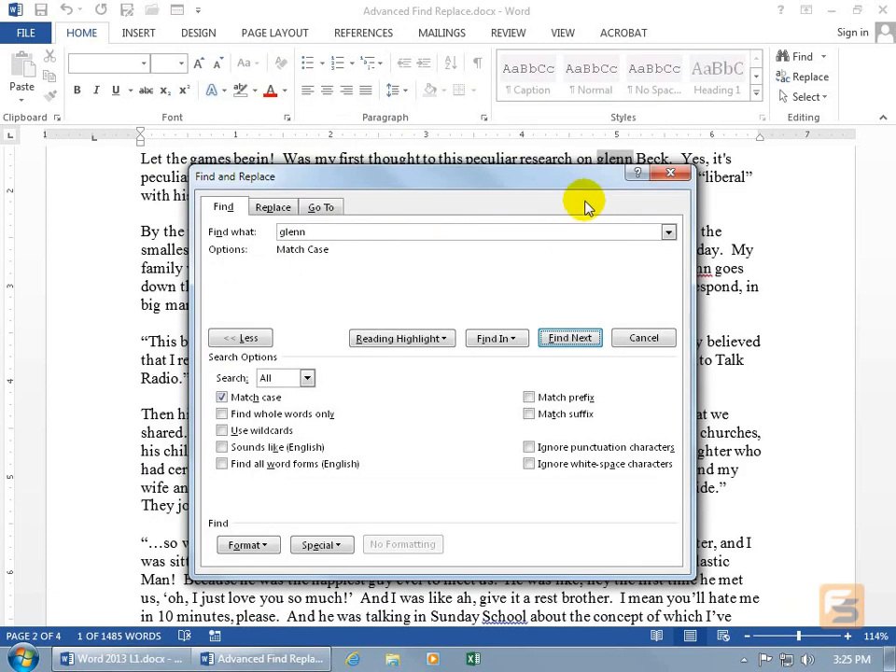
{"action": "left_click_drag", "start_coordinate": [588, 182], "coordinate": [607, 223]}
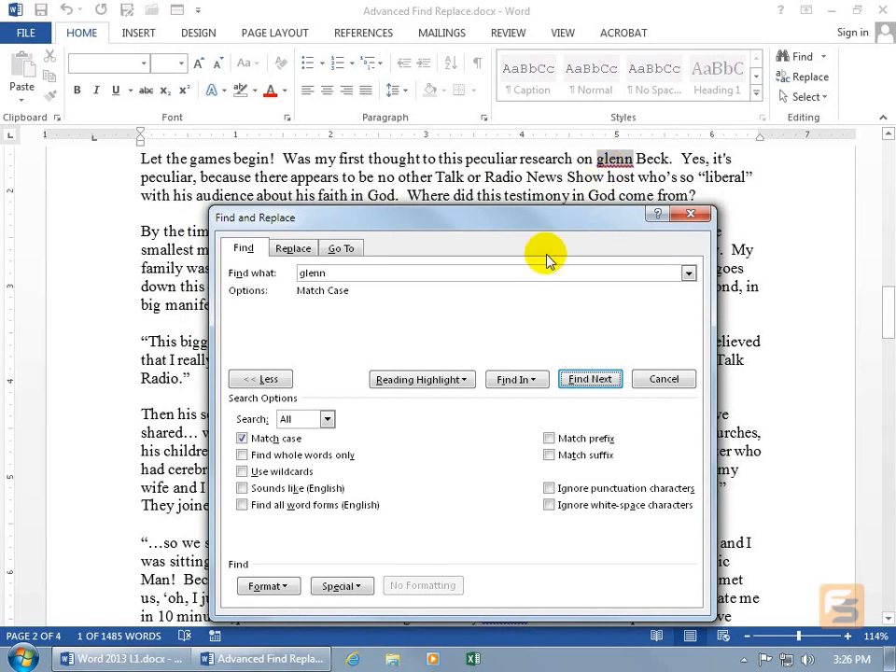
- Highlight all case-matching occurrences of "glenn" and step forward to the glennbeck.com citation under "This is Glenn"
{"action": "left_click", "coordinate": [454, 379]}
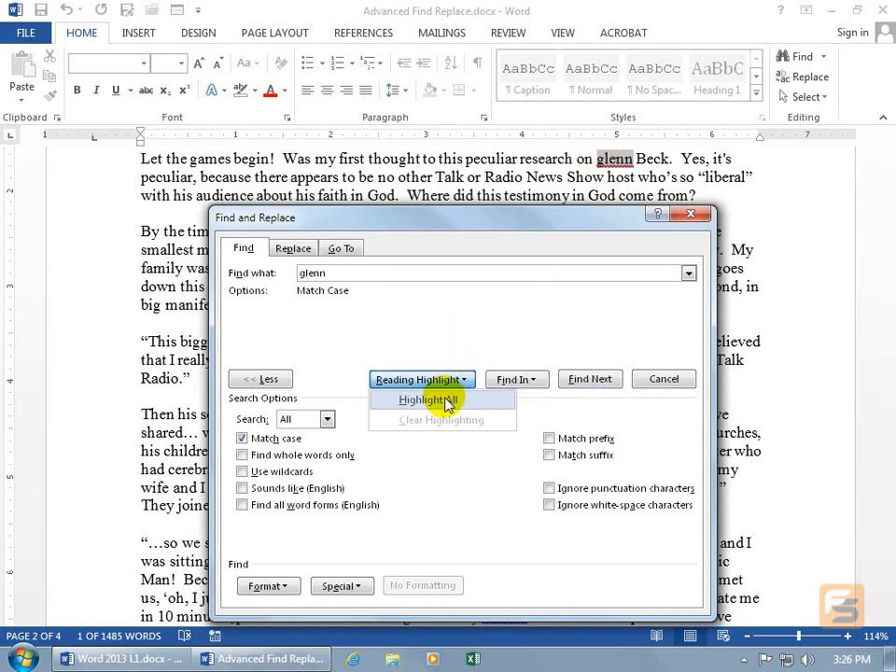
{"action": "left_click", "coordinate": [434, 399]}
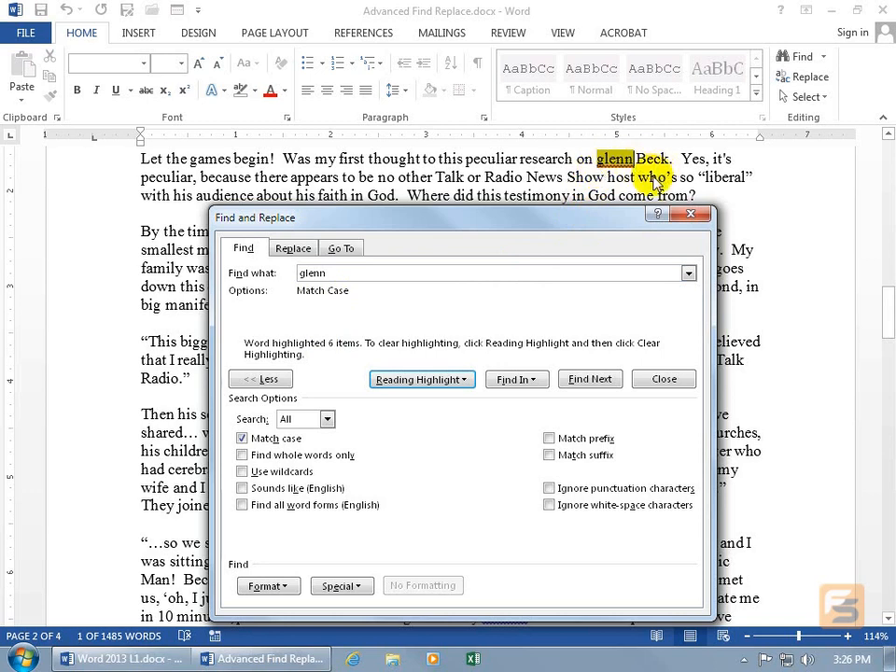
{"action": "left_click", "coordinate": [593, 377]}
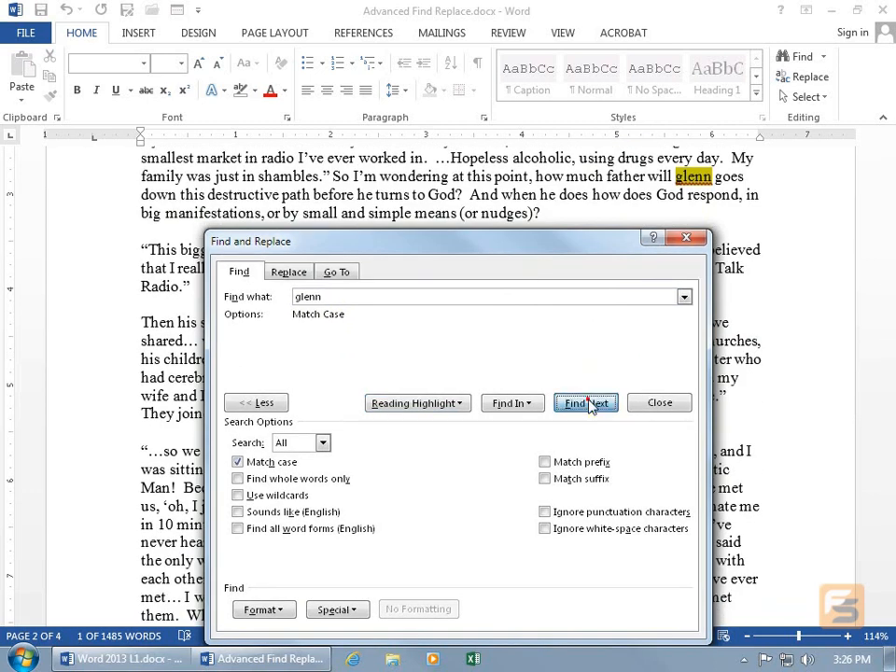
{"action": "left_click", "coordinate": [588, 402]}
{"action": "left_click", "coordinate": [586, 402]}
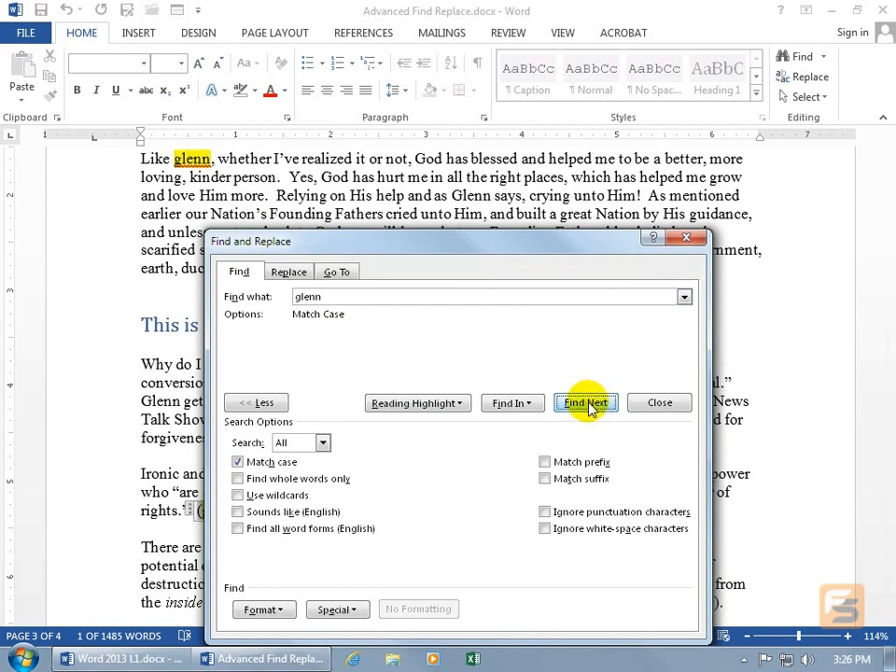
{"action": "left_click_drag", "start_coordinate": [495, 247], "coordinate": [644, 215]}
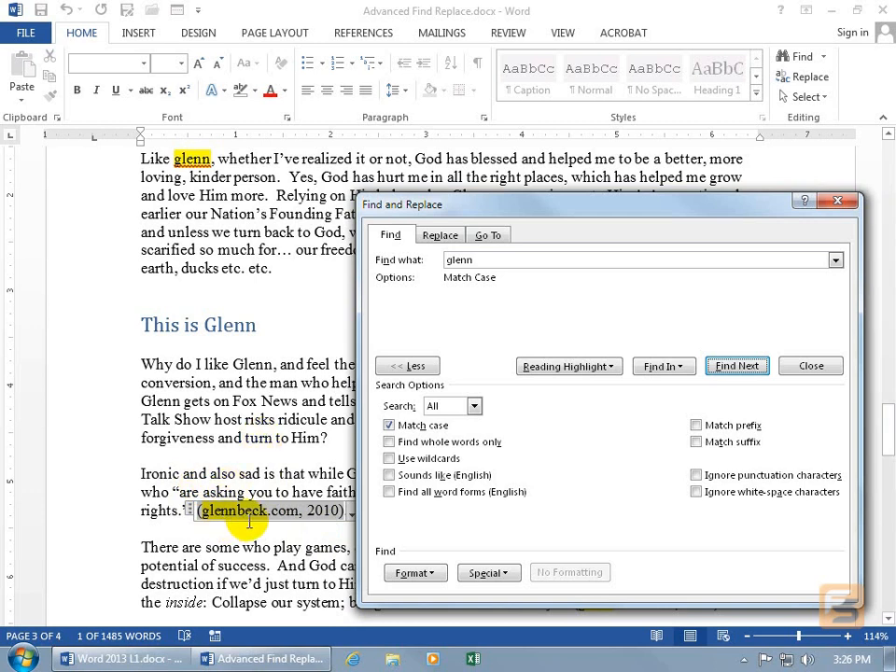
- Switch to replacing the case-matching "glenn" and step through the matches, continuing the search from the beginning of the document
{"action": "left_click", "coordinate": [446, 238]}
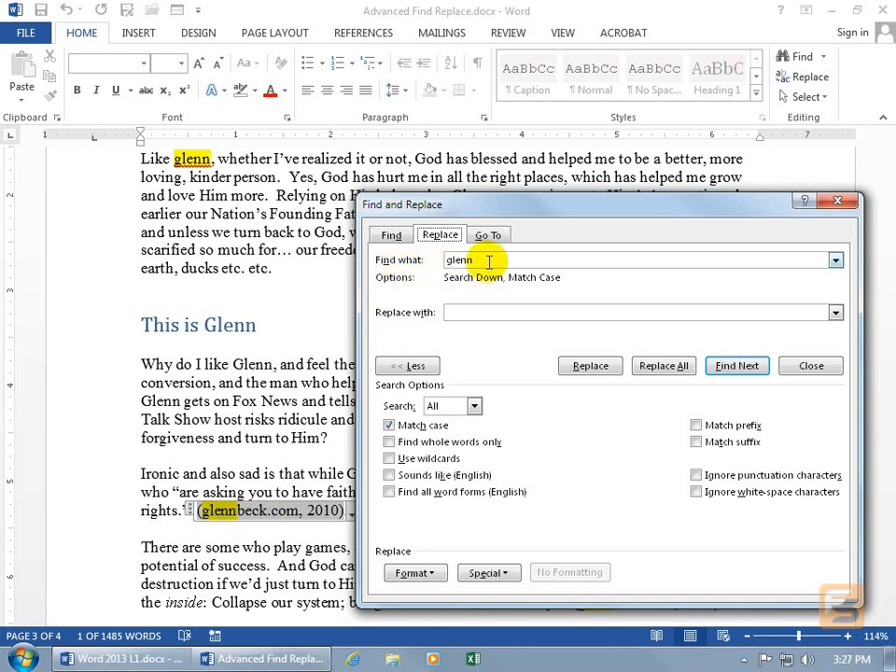
{"action": "left_click", "coordinate": [734, 366]}
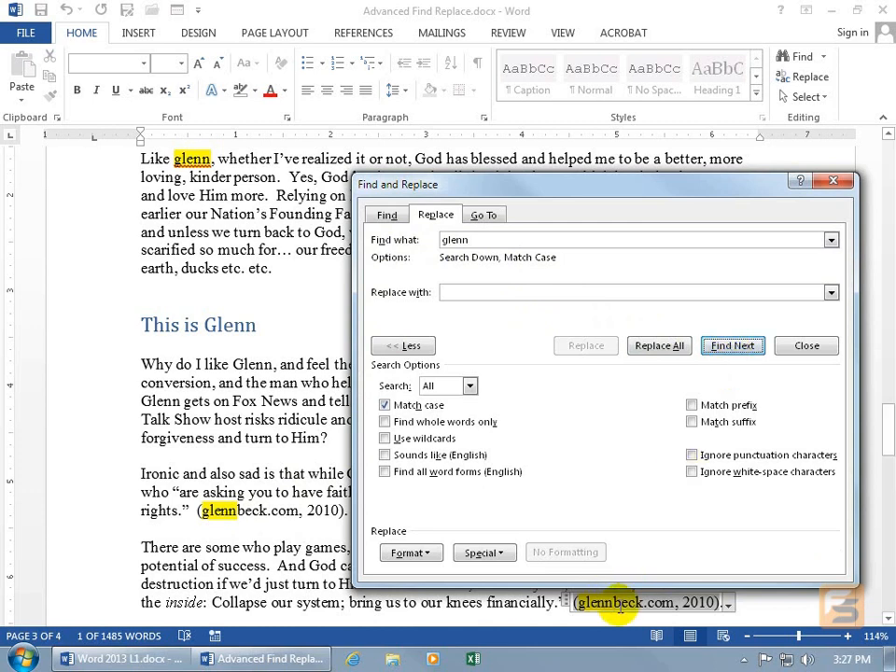
{"action": "left_click", "coordinate": [736, 347]}
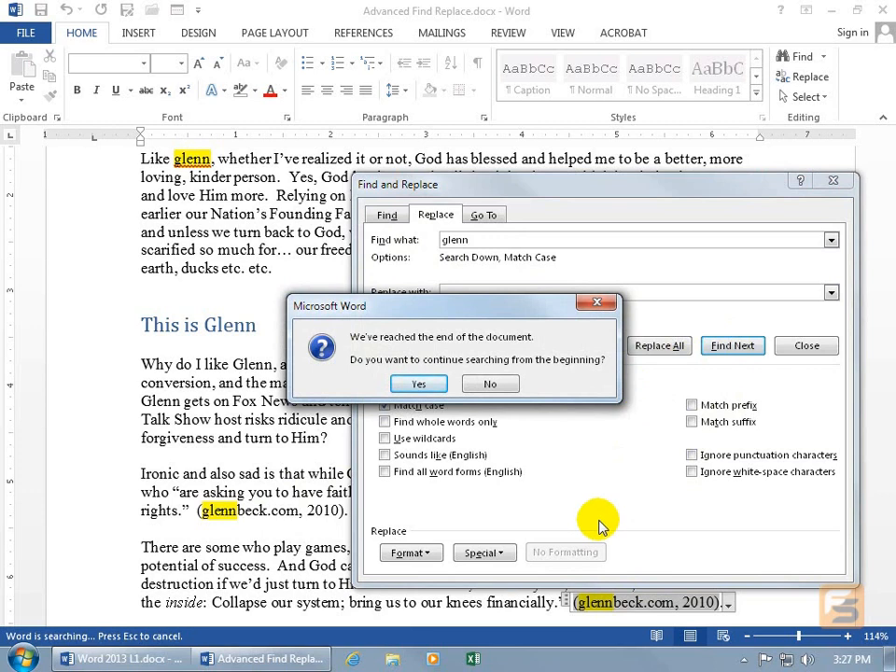
{"action": "left_click_drag", "start_coordinate": [540, 314], "coordinate": [560, 381]}
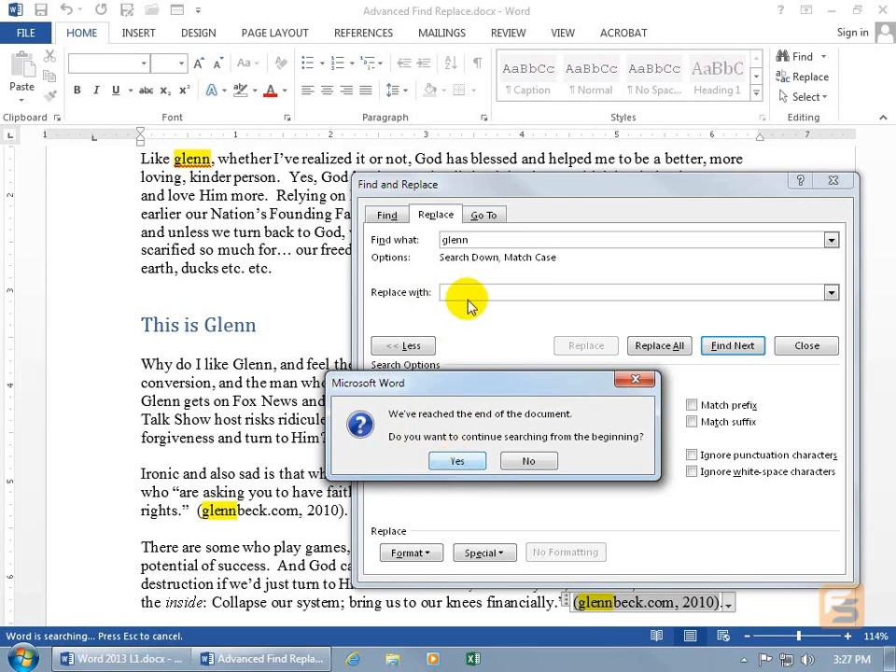
{"action": "left_click", "coordinate": [460, 462]}
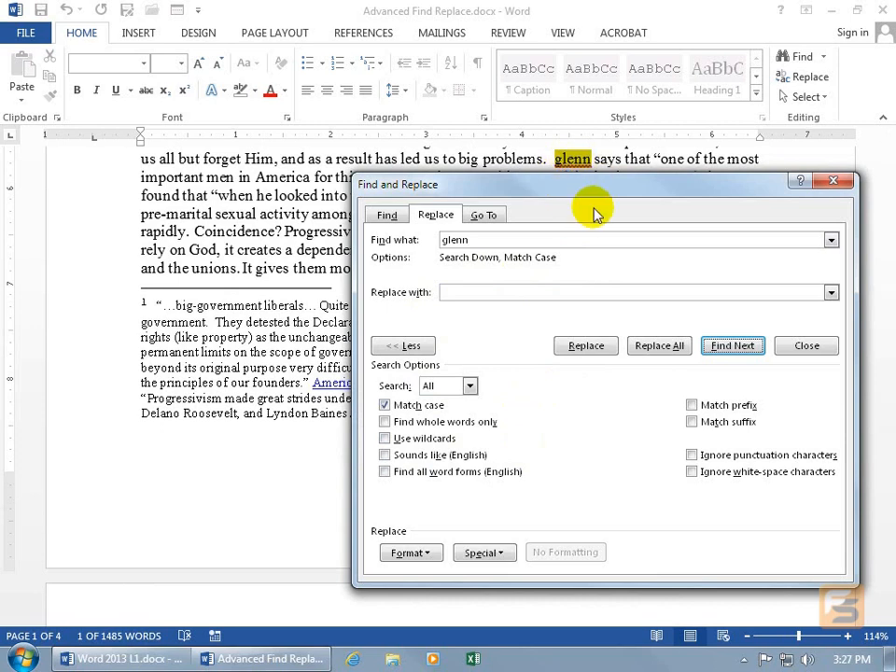
- Replace two lowercase "glenn" matches one at a time with empty text, ending with the one before "Beck"
{"action": "left_click", "coordinate": [588, 346]}
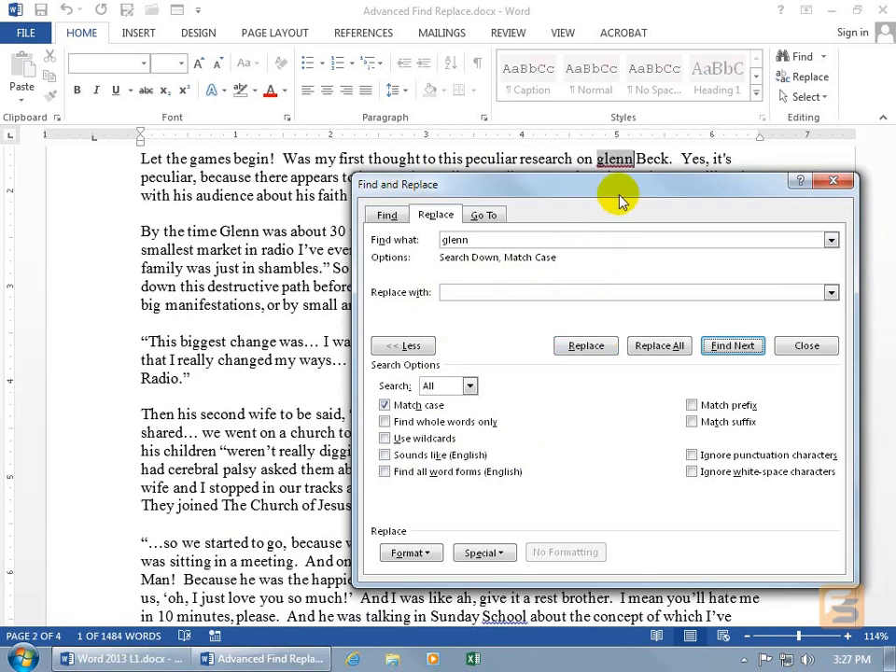
{"action": "left_click", "coordinate": [585, 345]}
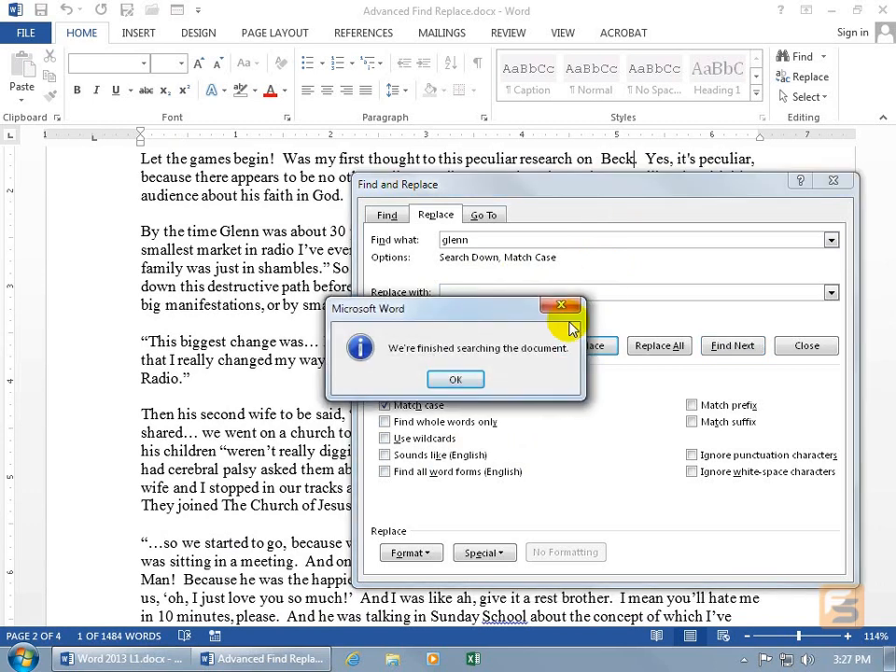
{"action": "left_click", "coordinate": [457, 380]}
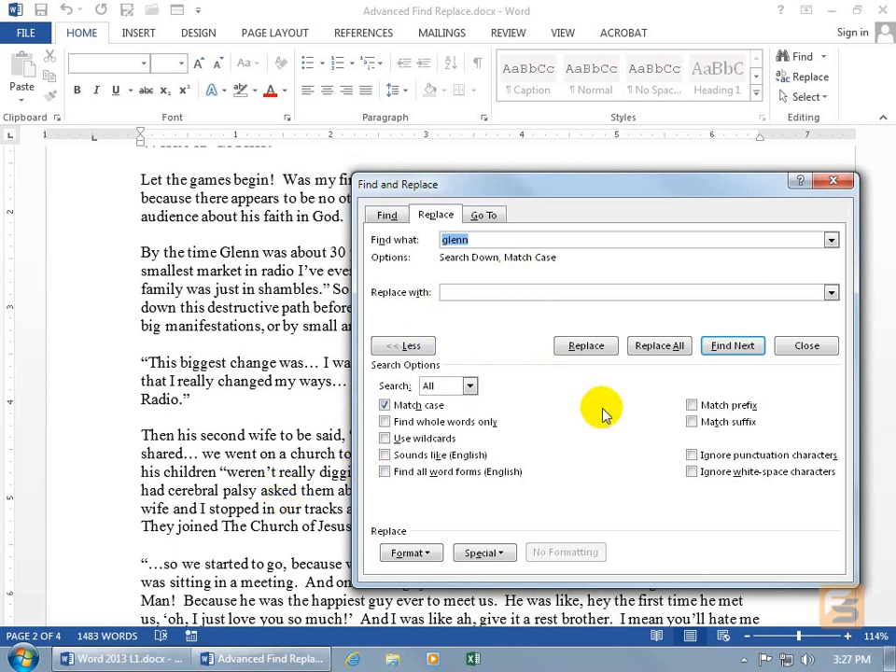
- Replace all remaining case-matching "glenn" occurrences with empty text and check for a leftover match before closing the dialog
{"action": "left_click", "coordinate": [730, 344]}
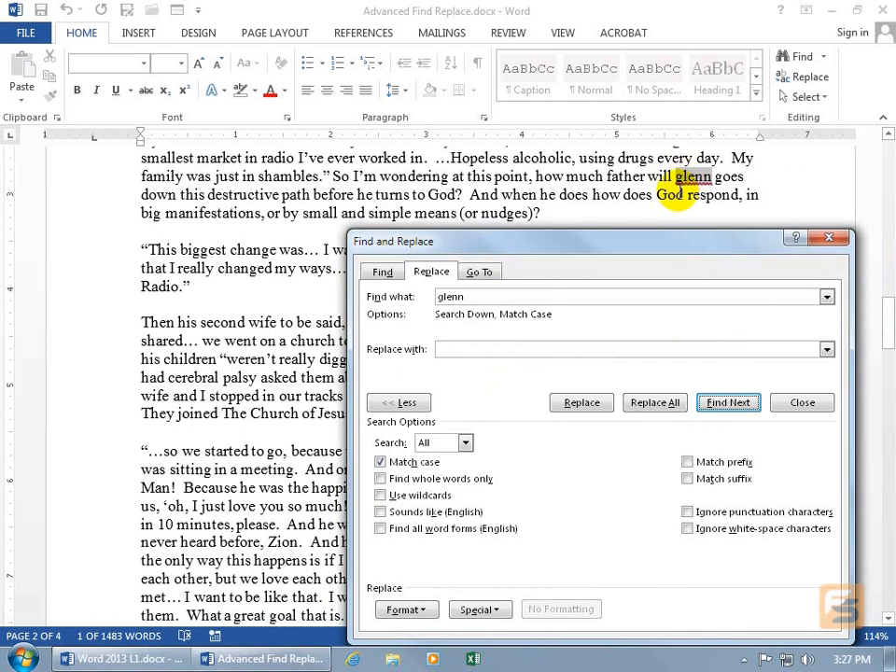
{"action": "left_click", "coordinate": [650, 403]}
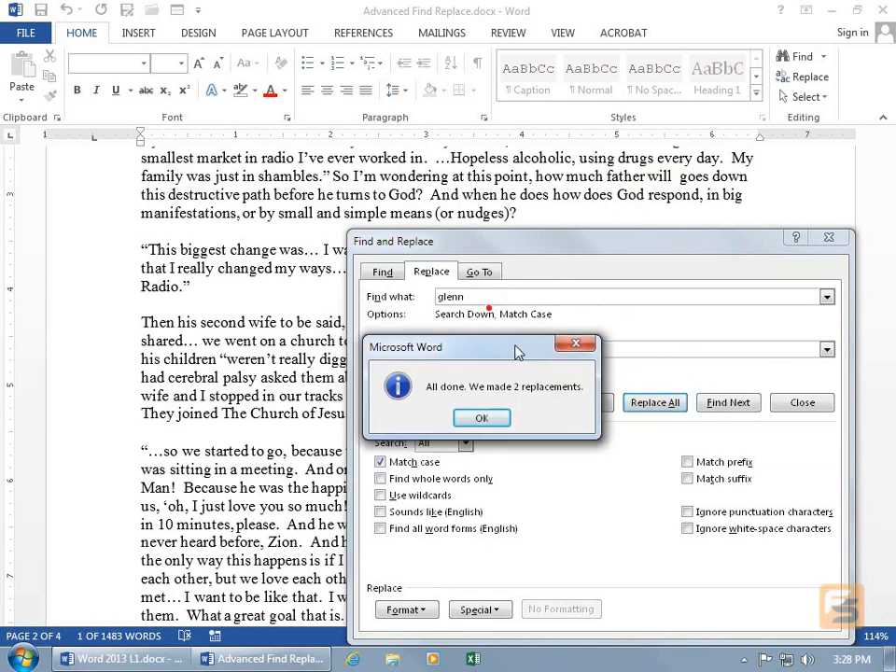
{"action": "left_click", "coordinate": [483, 426]}
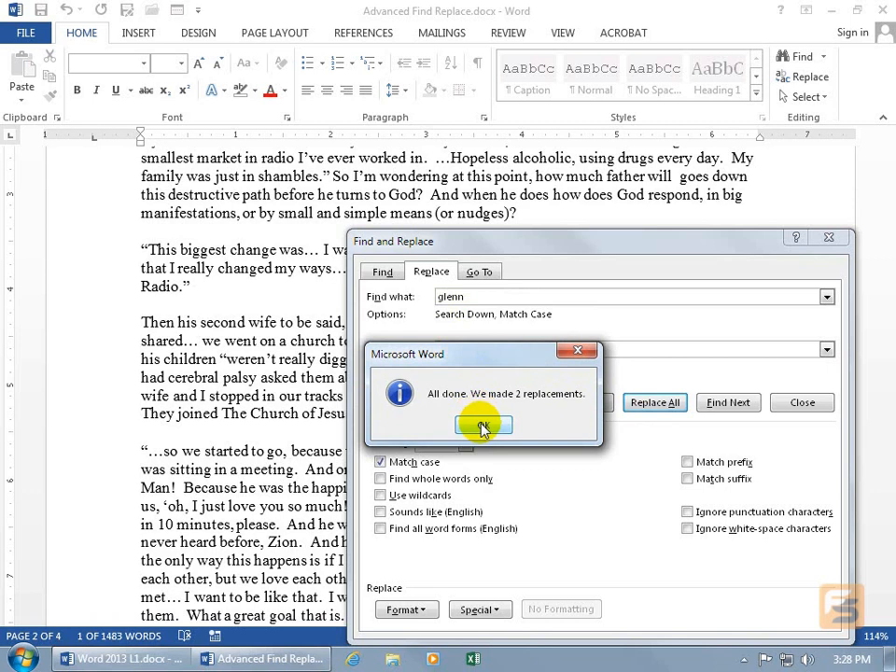
{"action": "left_click", "coordinate": [483, 425]}
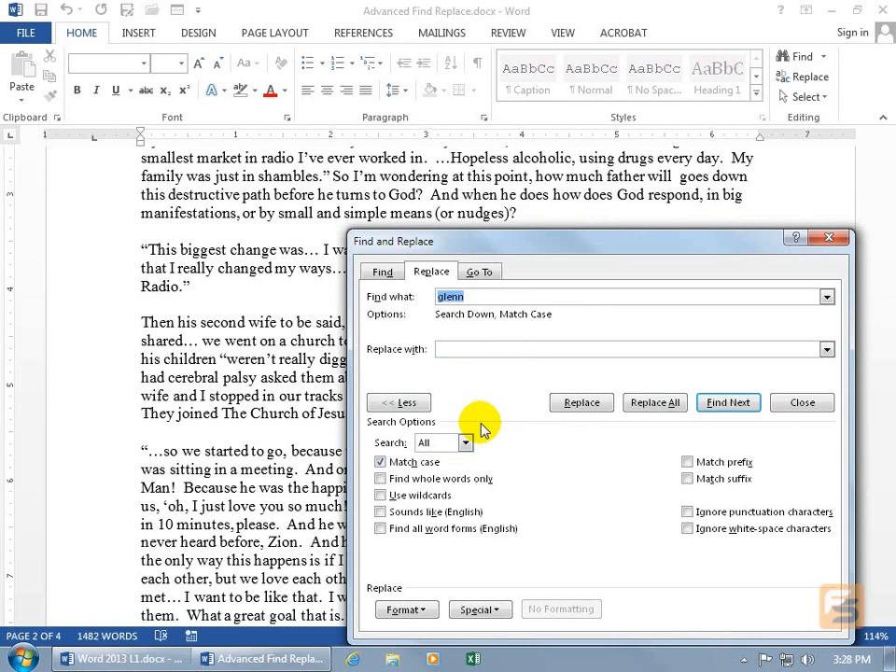
{"action": "left_click", "coordinate": [729, 404]}
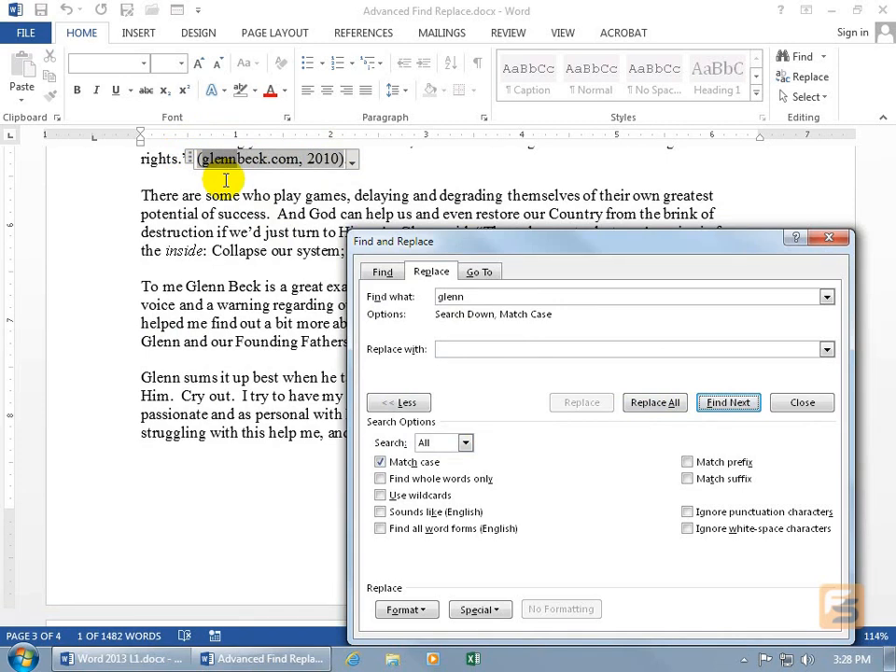
{"action": "left_click", "coordinate": [829, 237]}
- Turn off Match case in the find options of the document search
{"action": "key", "text": "ctrl+f"}
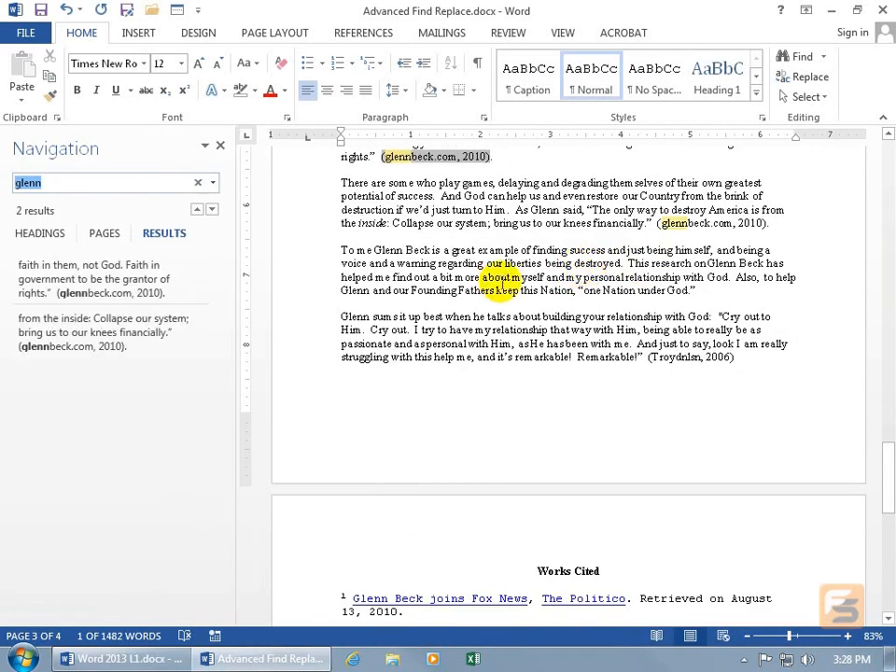
{"action": "left_click", "coordinate": [212, 184]}
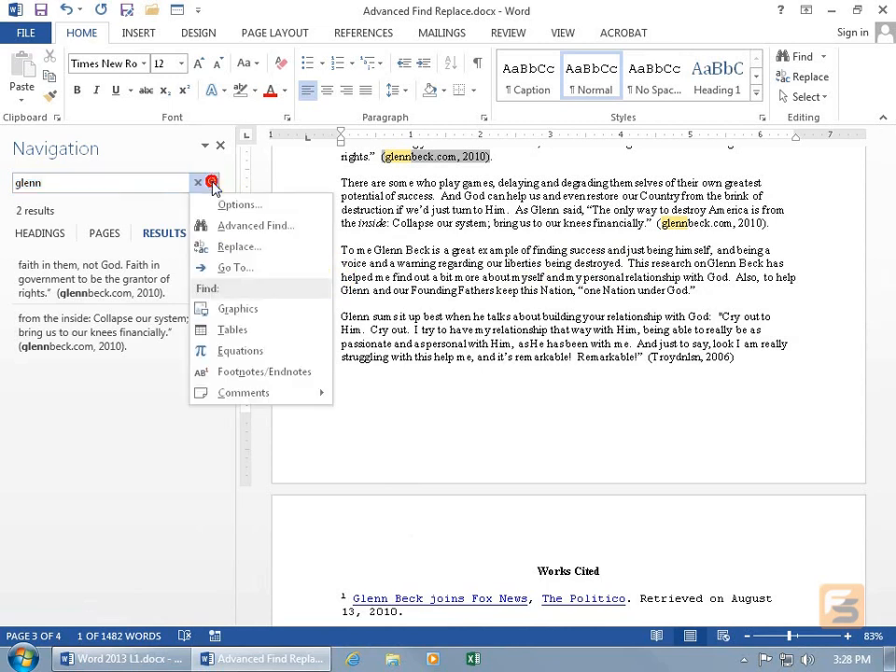
{"action": "left_click", "coordinate": [220, 206]}
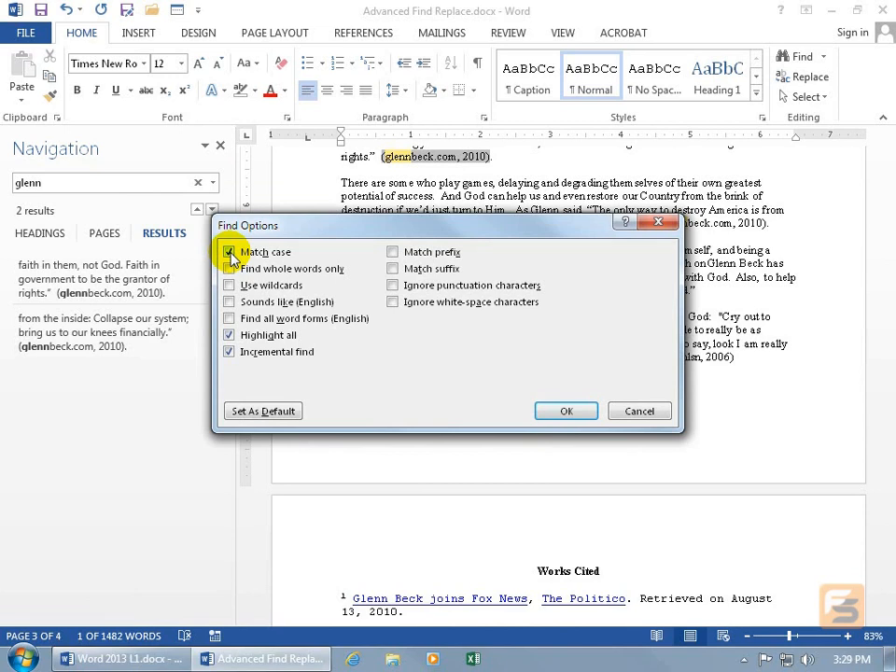
{"action": "left_click", "coordinate": [228, 253]}
{"action": "left_click", "coordinate": [565, 410]}
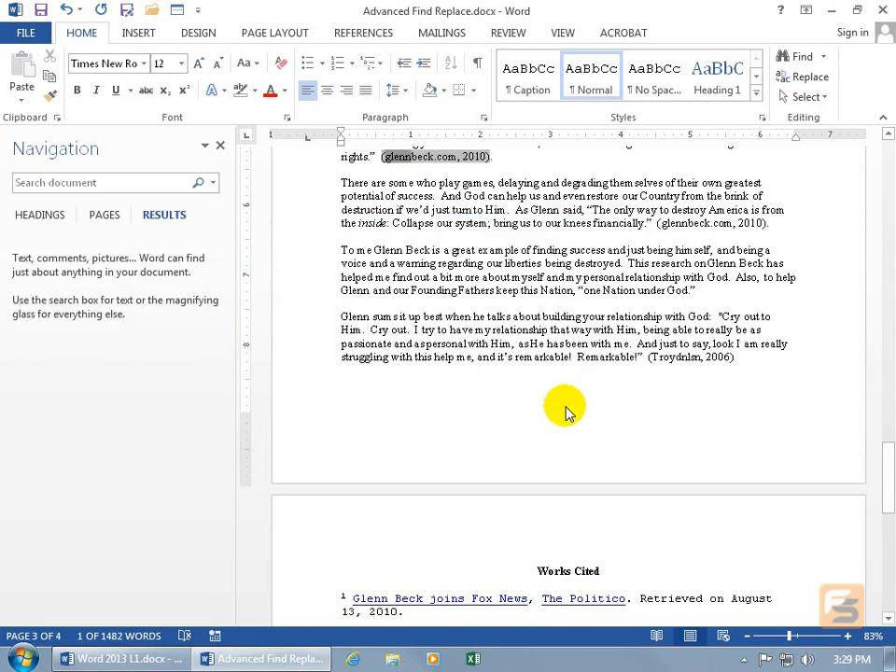
- Reopen the advanced Find dialog and clear the search text
{"action": "key", "text": "ctrl+g"}
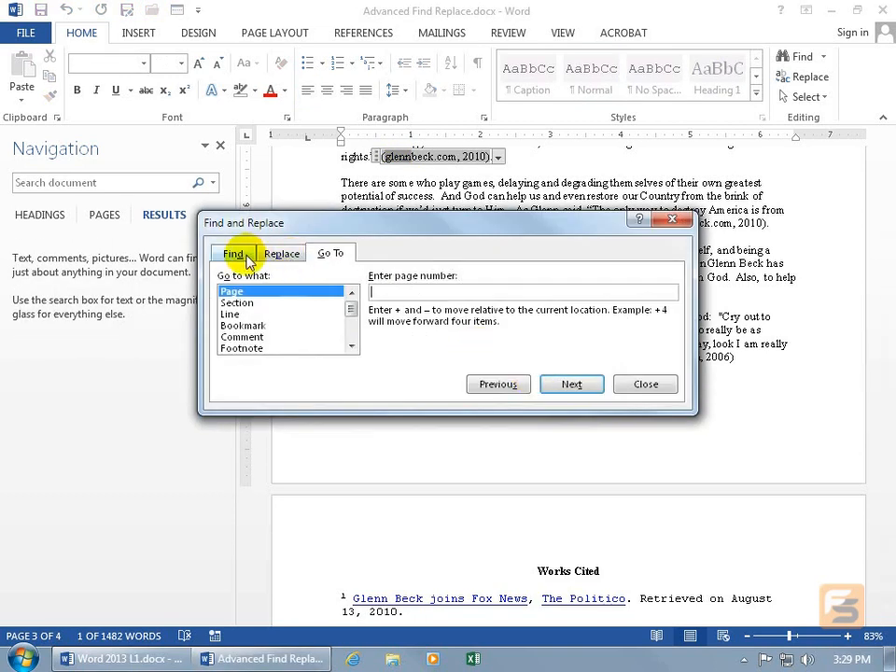
{"action": "left_click", "coordinate": [234, 254]}
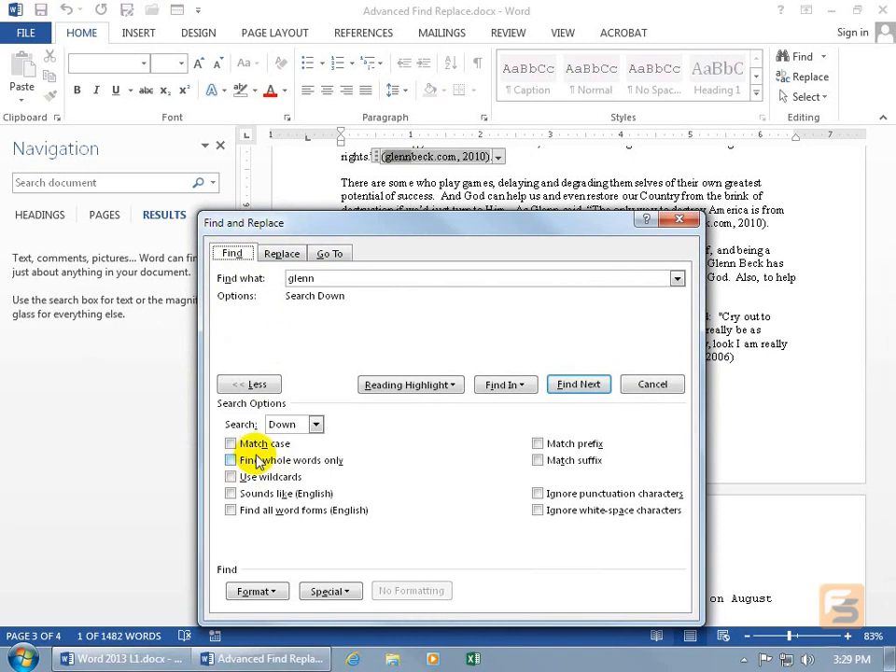
{"action": "double_click", "coordinate": [308, 278]}
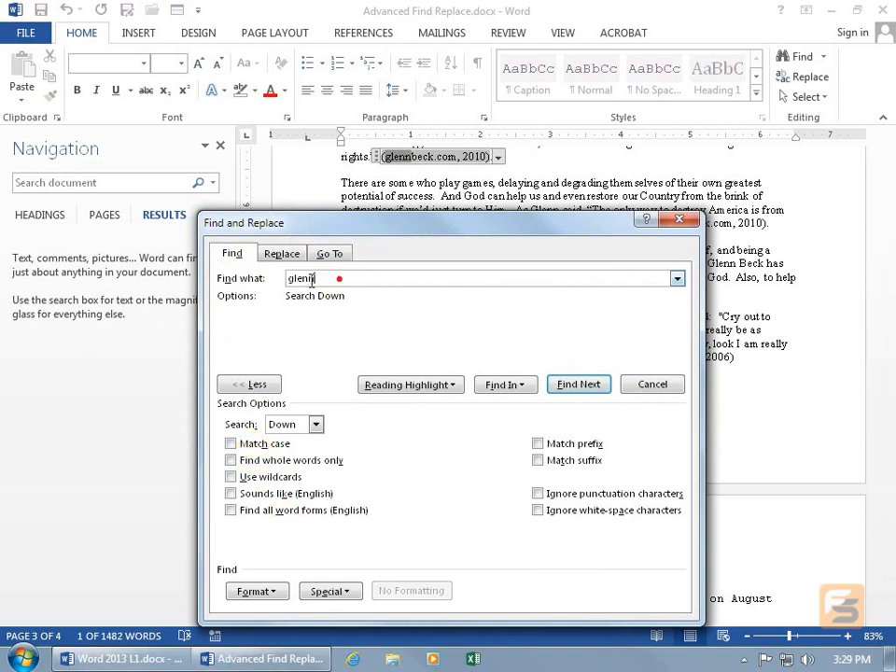
{"action": "key", "text": "Delete"}
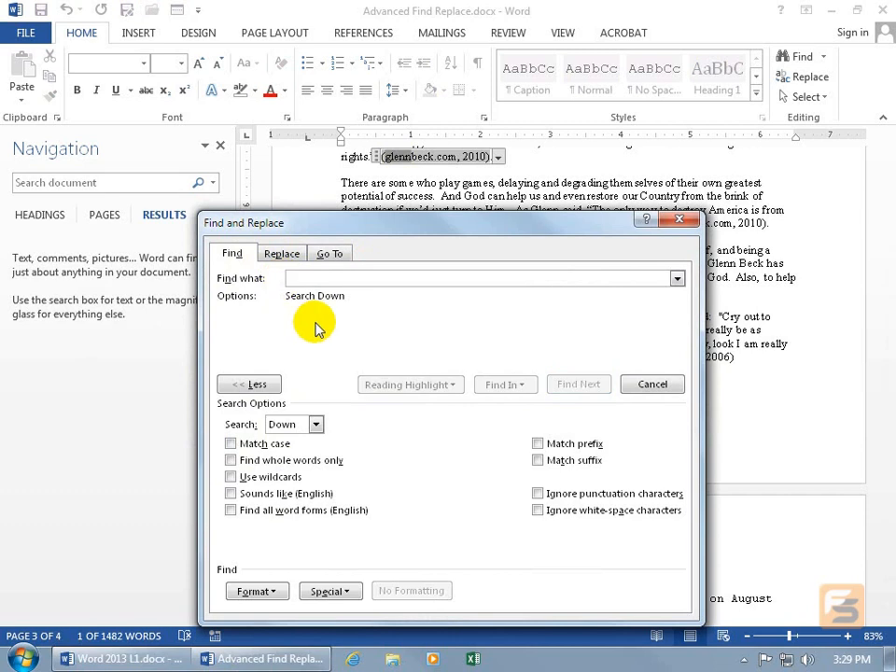
- Restrict the search format to bold text with a font size of 12
{"action": "left_click", "coordinate": [263, 591]}
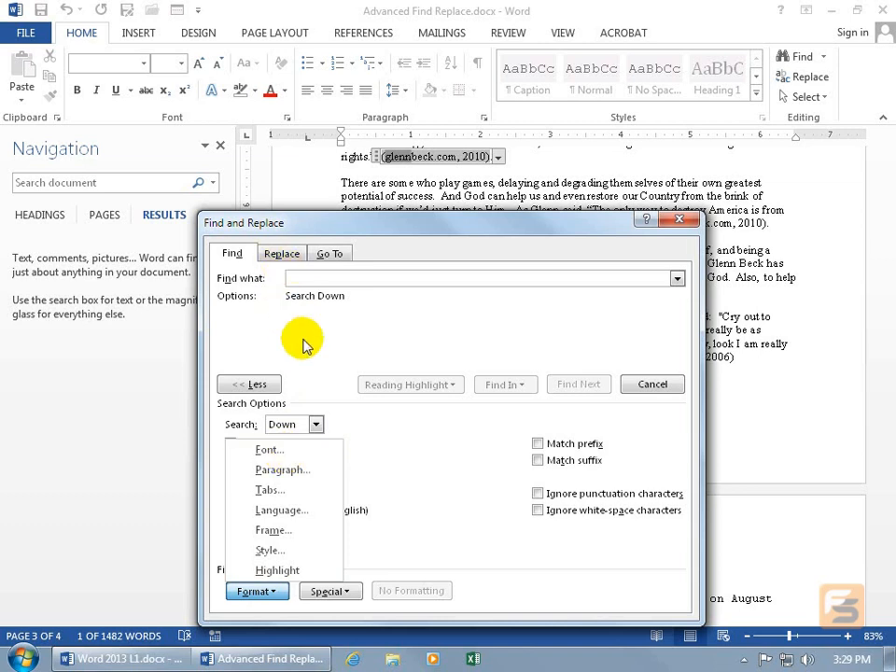
{"action": "left_click", "coordinate": [301, 453]}
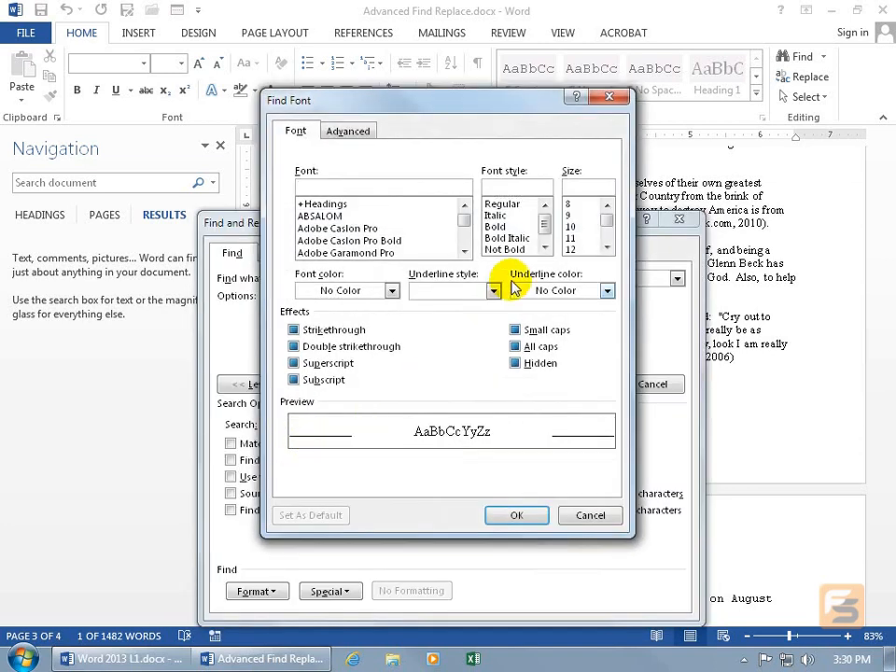
{"action": "left_click", "coordinate": [495, 226]}
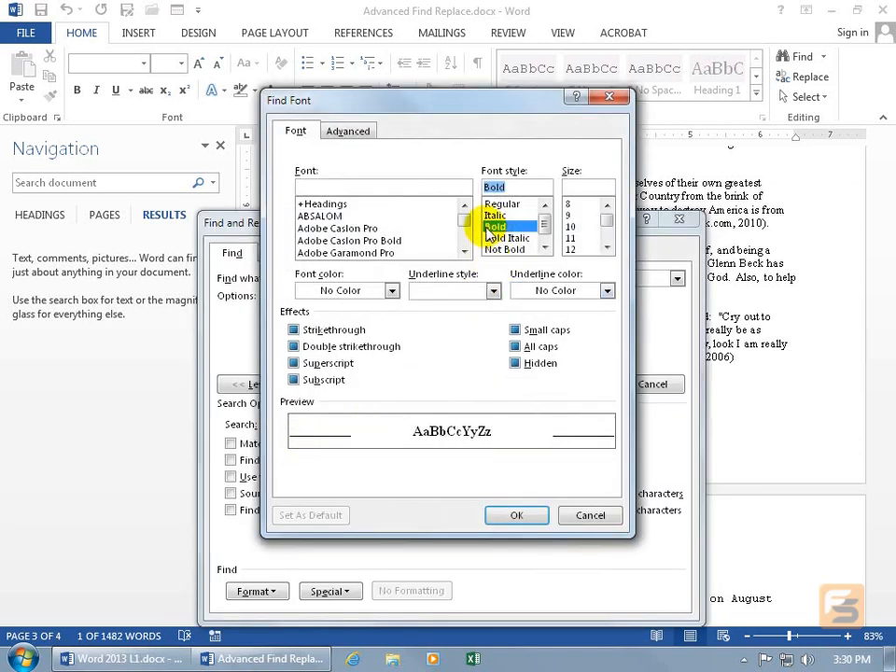
{"action": "left_click", "coordinate": [573, 248]}
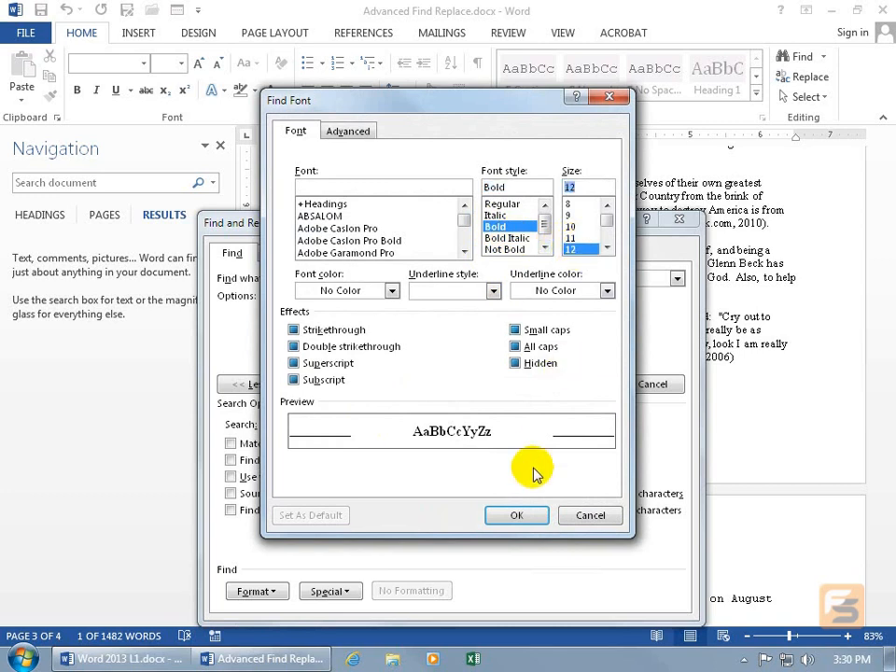
{"action": "left_click", "coordinate": [516, 515]}
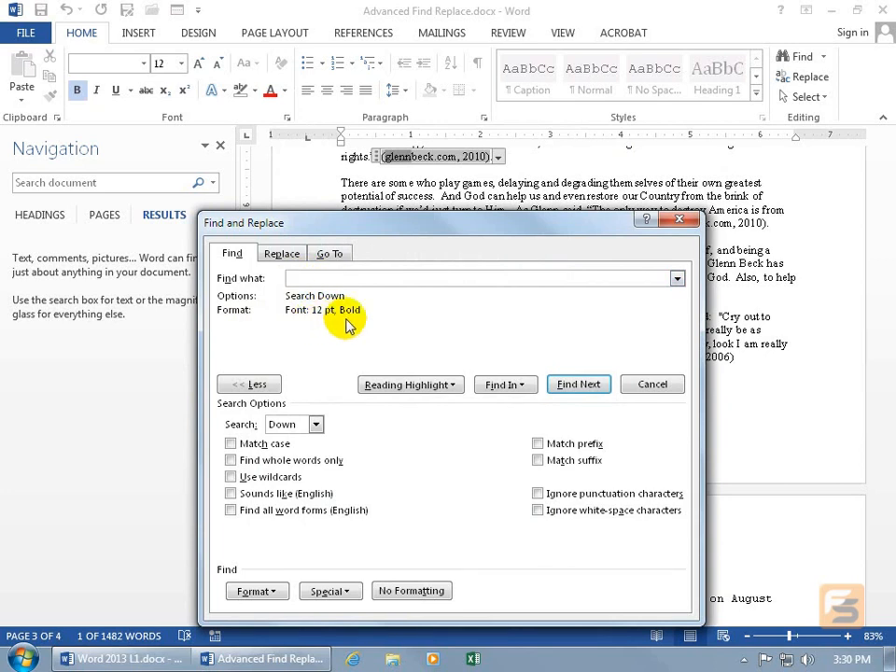
- Find the next bold 12 pt text, decline restarting from the beginning, and move the dialog off the document text
{"action": "left_click", "coordinate": [562, 388]}
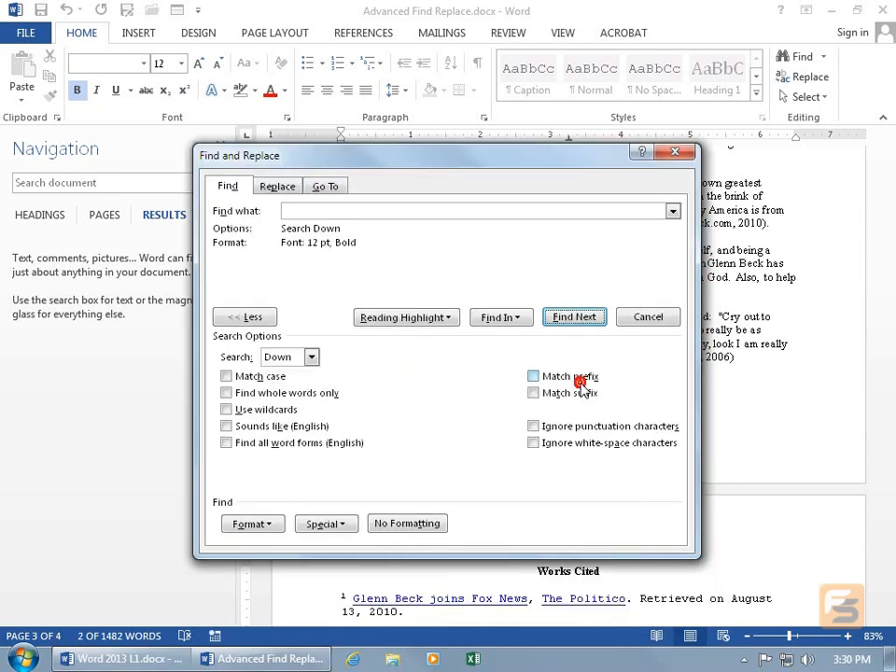
{"action": "left_click", "coordinate": [576, 318]}
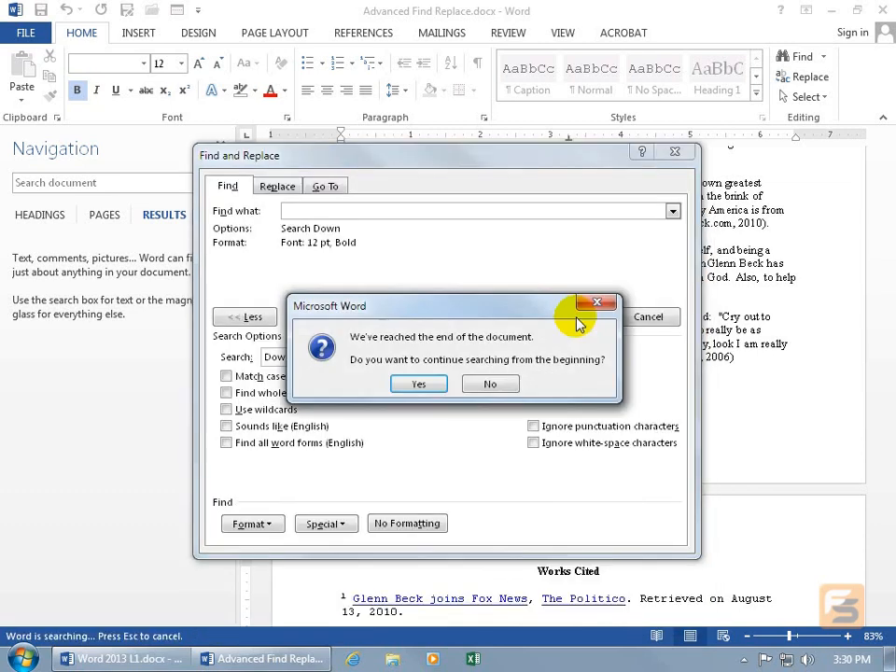
{"action": "left_click", "coordinate": [490, 385]}
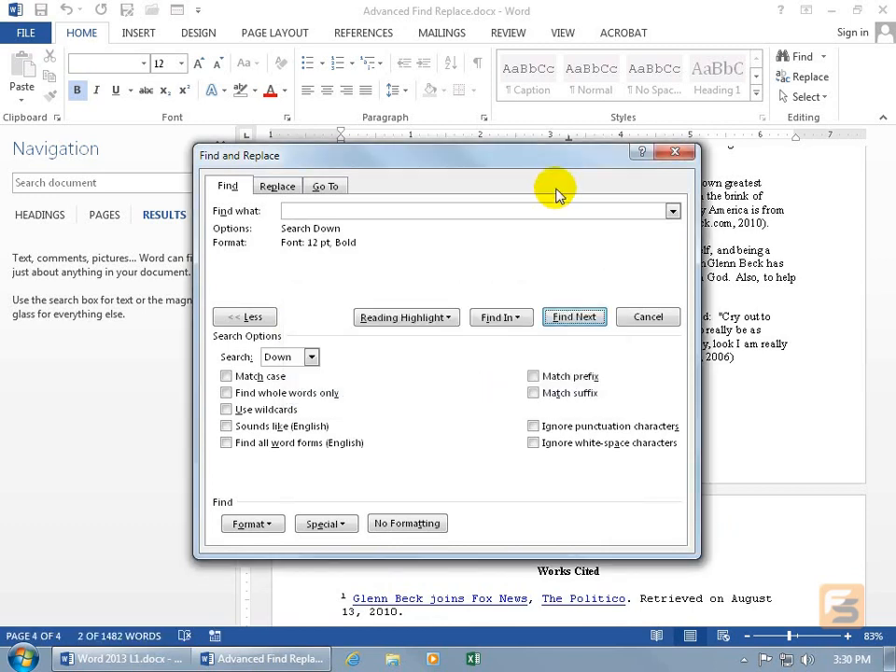
{"action": "left_click_drag", "start_coordinate": [554, 158], "coordinate": [621, 180]}
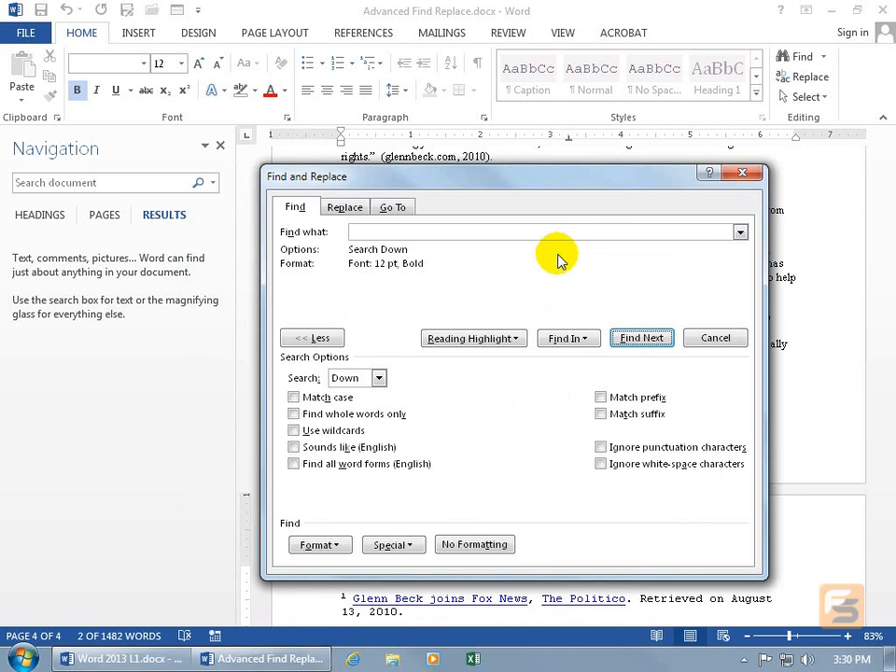
- Search for "glenn" in bold 12 pt, extending the search to the rest of the document and its beginning
{"action": "left_click", "coordinate": [366, 232]}
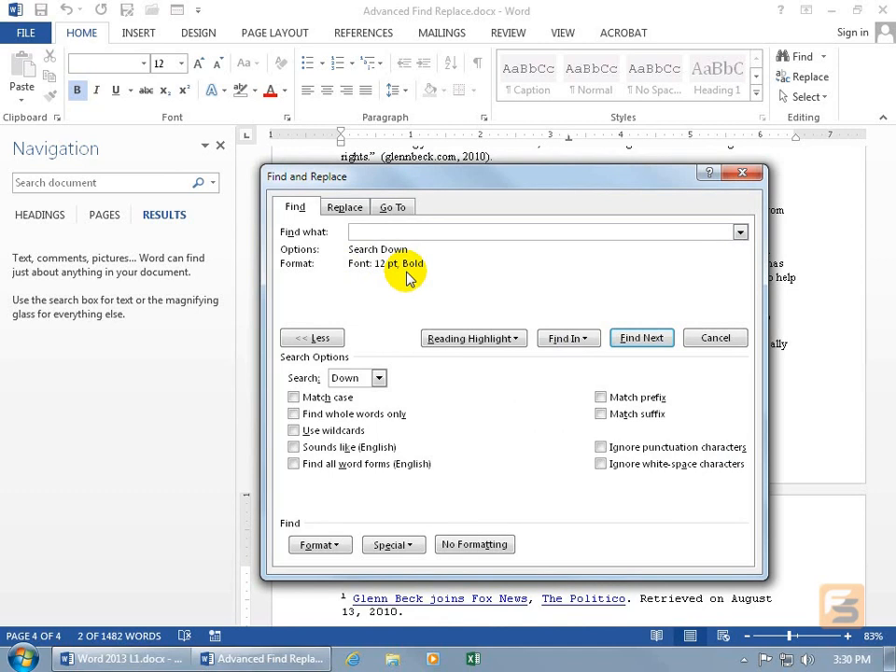
{"action": "type", "text": "glenn"}
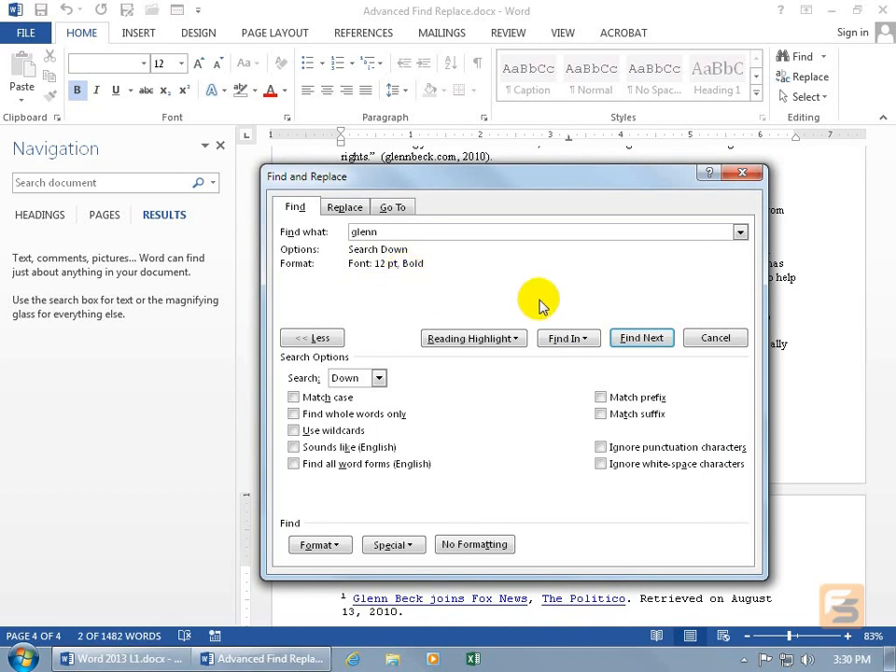
{"action": "left_click", "coordinate": [641, 338]}
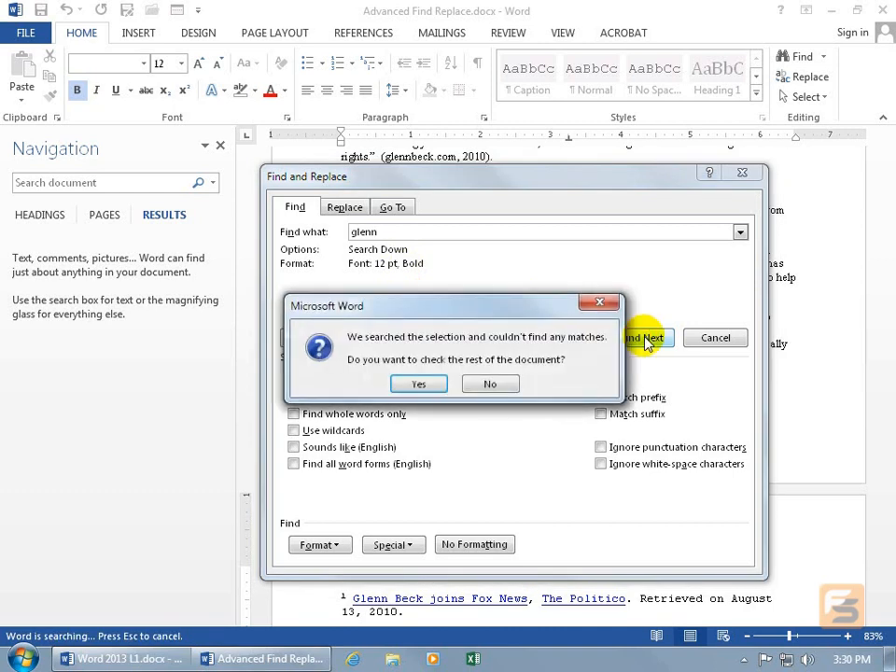
{"action": "left_click", "coordinate": [426, 385]}
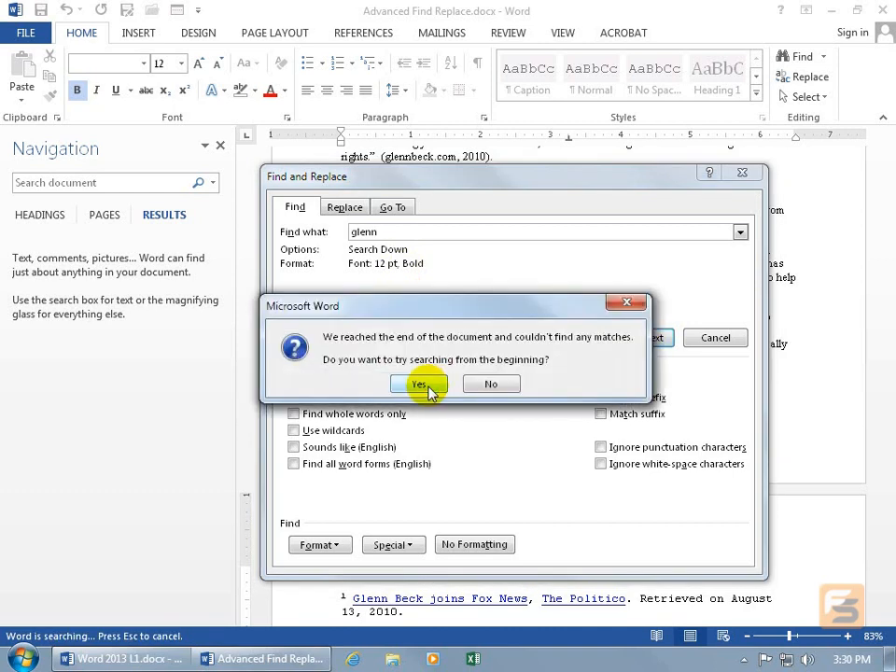
{"action": "left_click", "coordinate": [428, 389]}
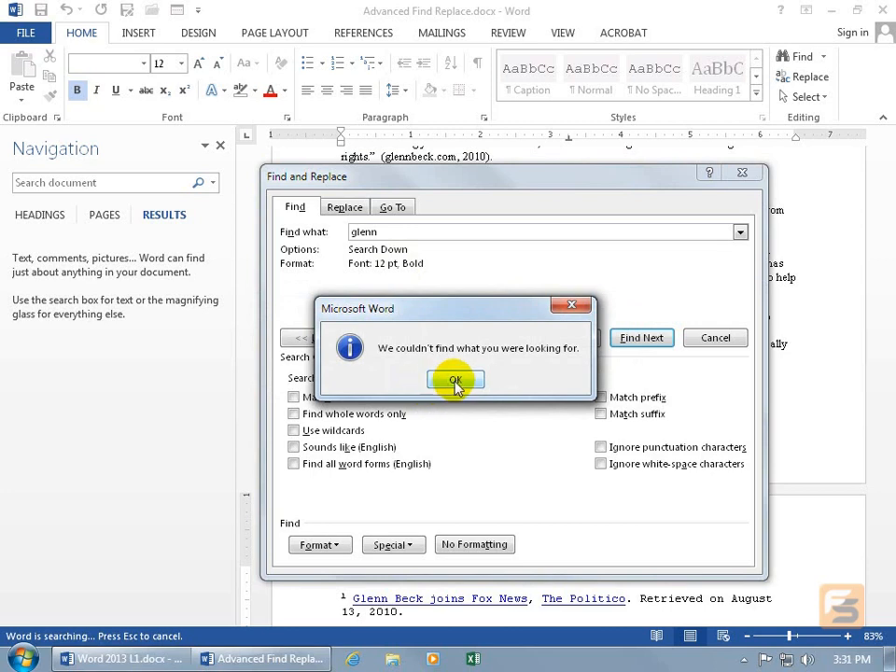
- Clear the bold 12 pt format restriction and search for "glenn" through the rest of the document and from its beginning
{"action": "left_click", "coordinate": [454, 378]}
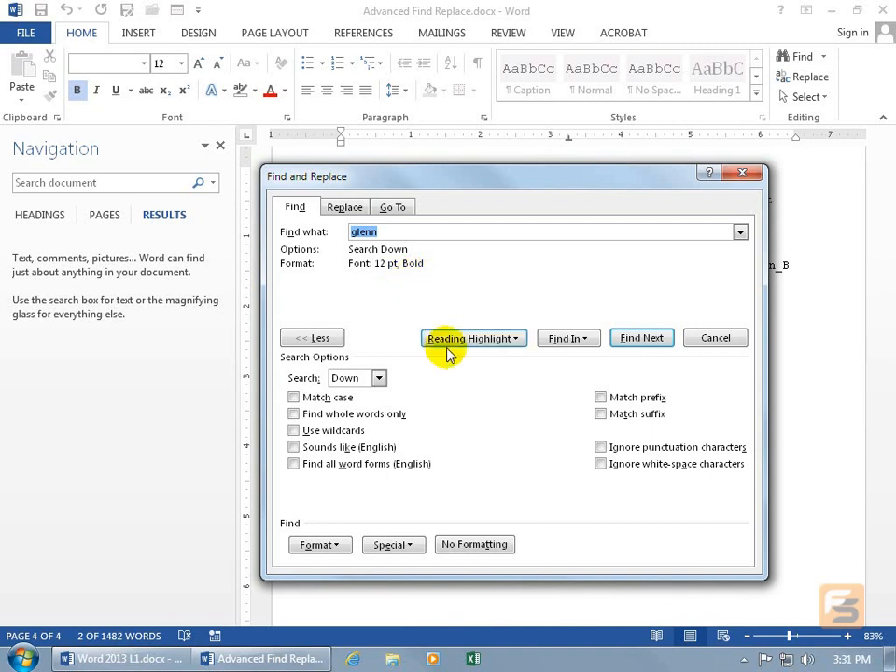
{"action": "left_click", "coordinate": [493, 545]}
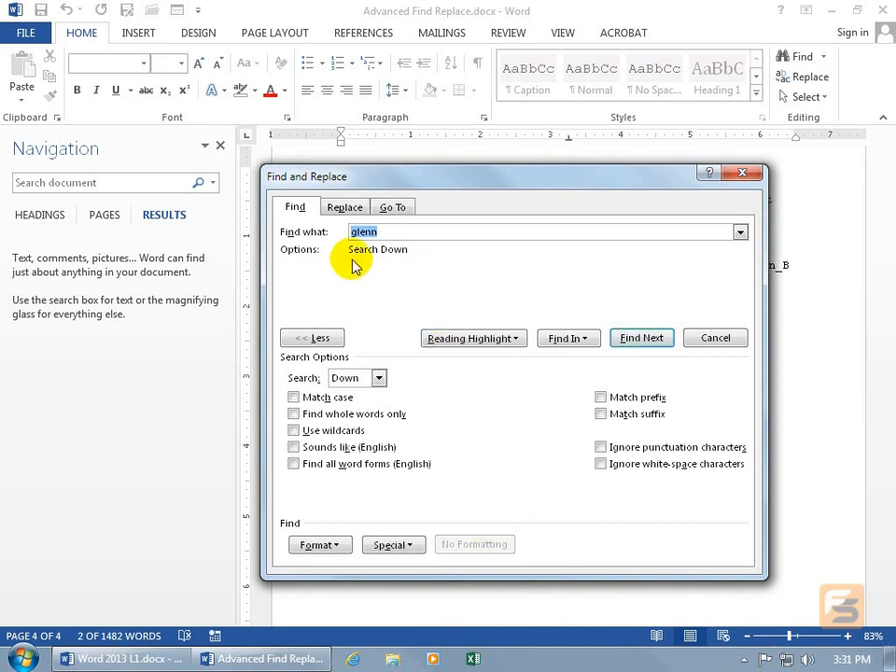
{"action": "left_click", "coordinate": [638, 339]}
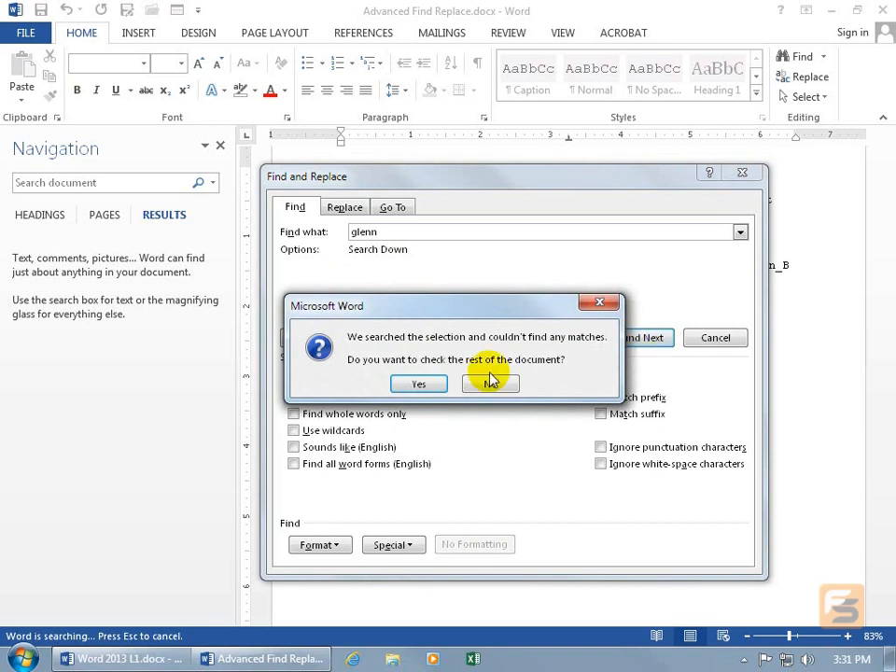
{"action": "left_click", "coordinate": [420, 384]}
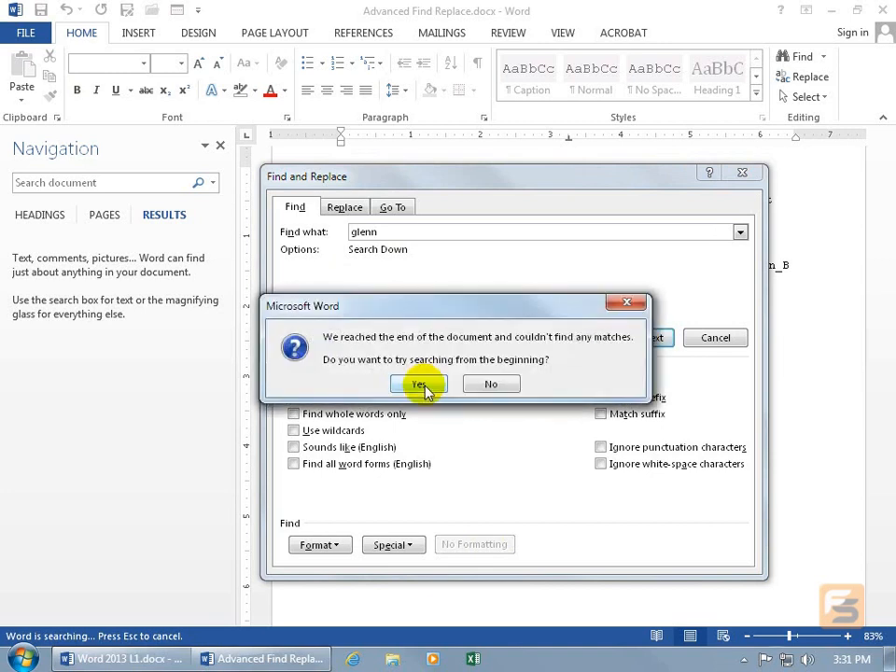
{"action": "left_click", "coordinate": [422, 385]}
- Move the dialog below the opening paragraph and find the next occurrence of "glenn"
{"action": "left_click_drag", "start_coordinate": [439, 190], "coordinate": [468, 235]}
{"action": "left_click", "coordinate": [371, 171]}
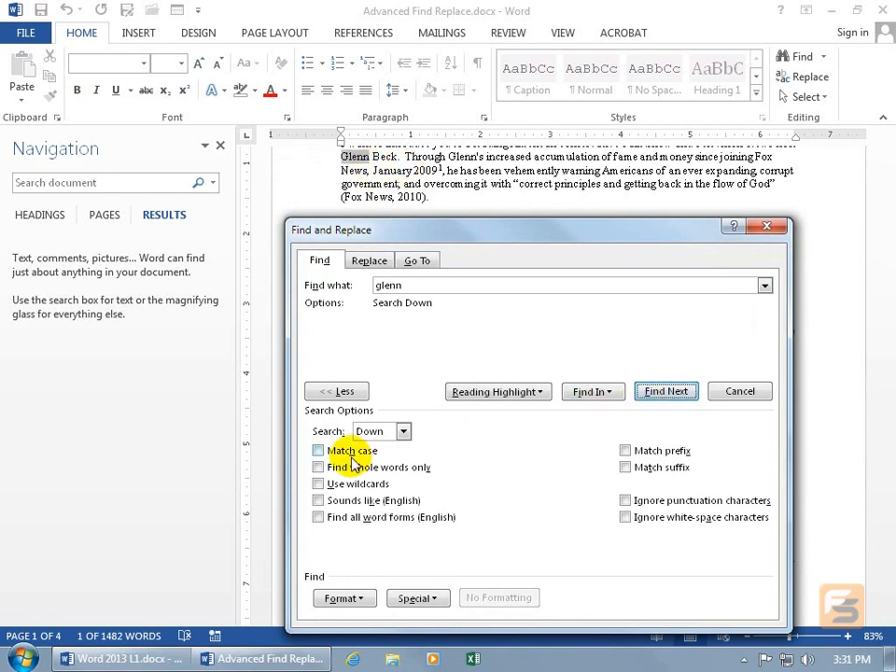
{"action": "left_click", "coordinate": [660, 400]}
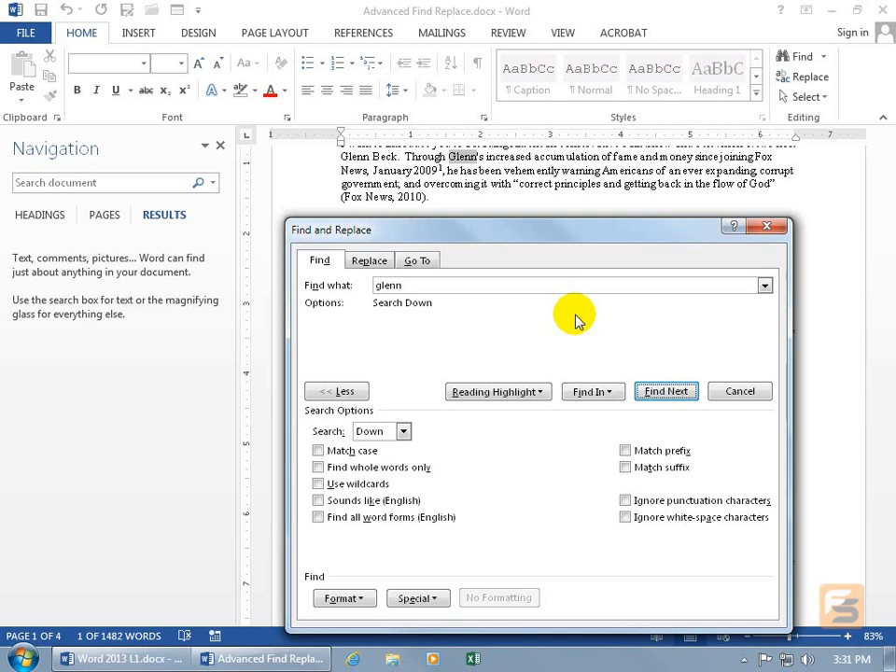
- Look over the special characters available for searching and clear the search text
{"action": "left_click", "coordinate": [427, 597]}
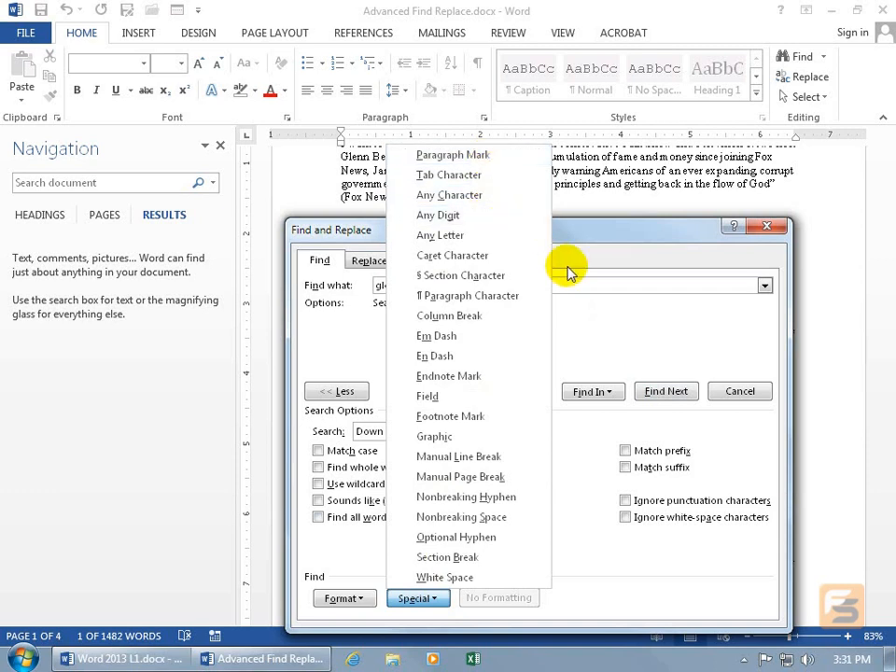
{"action": "left_click", "coordinate": [458, 285]}
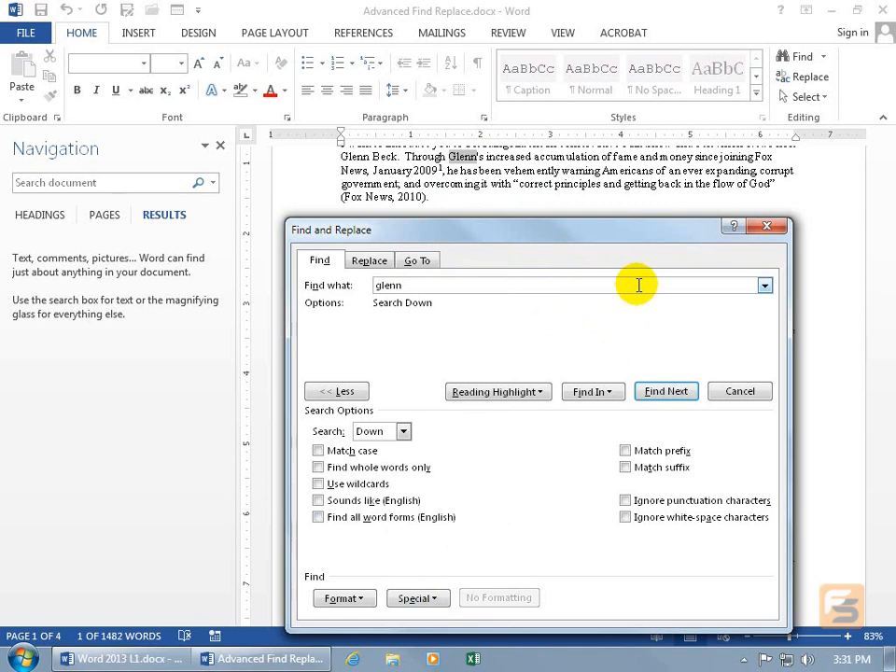
{"action": "left_click_drag", "start_coordinate": [424, 286], "coordinate": [370, 280]}
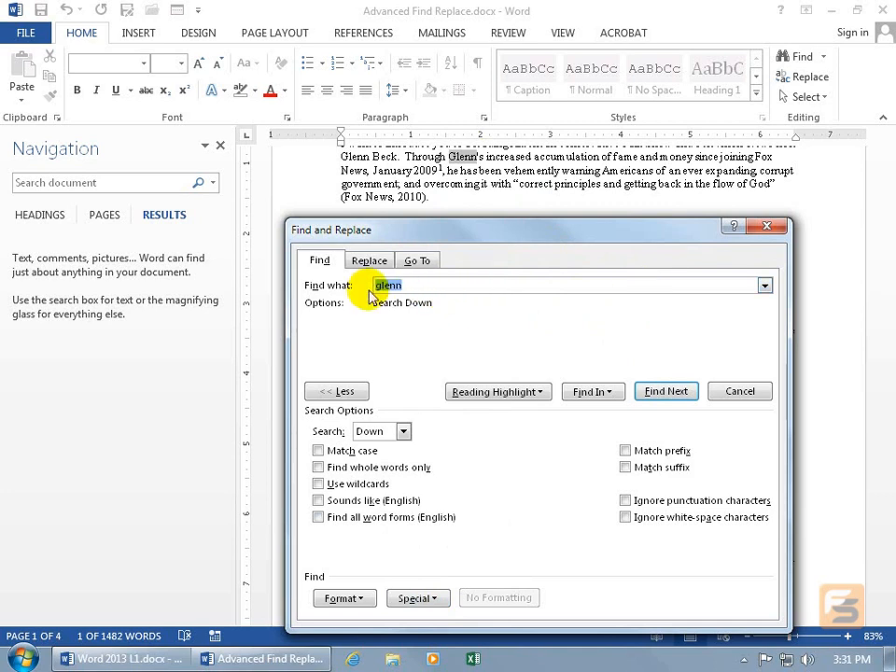
{"action": "key", "text": "BackSpace"}
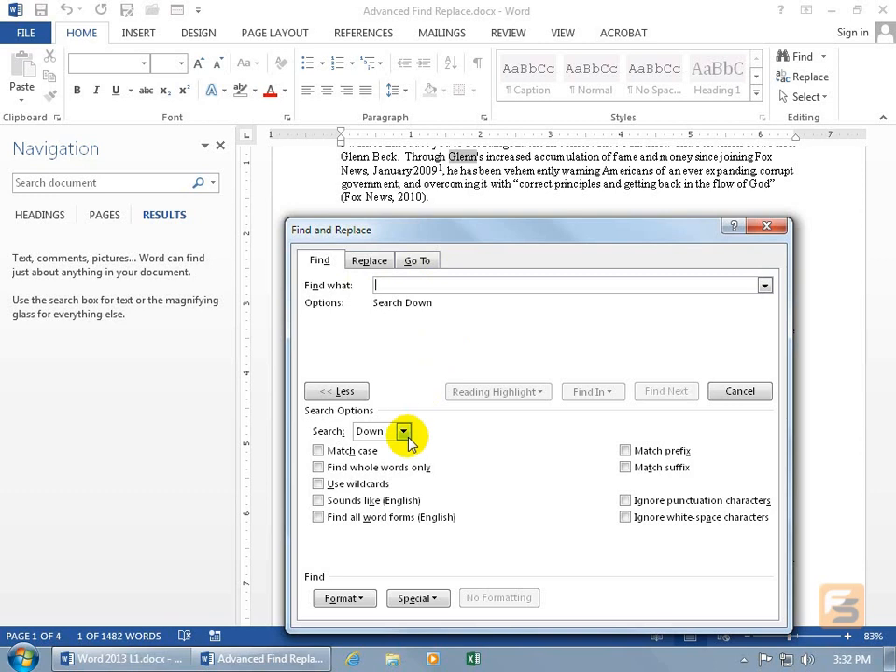
- Restrict the search format to the Heading 1 style
{"action": "left_click", "coordinate": [357, 600]}
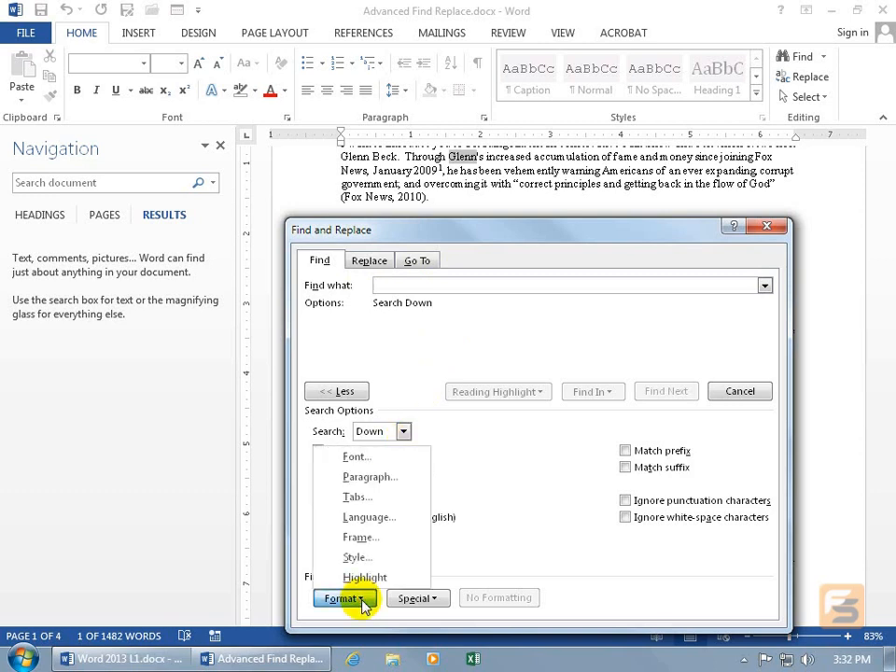
{"action": "left_click", "coordinate": [350, 558]}
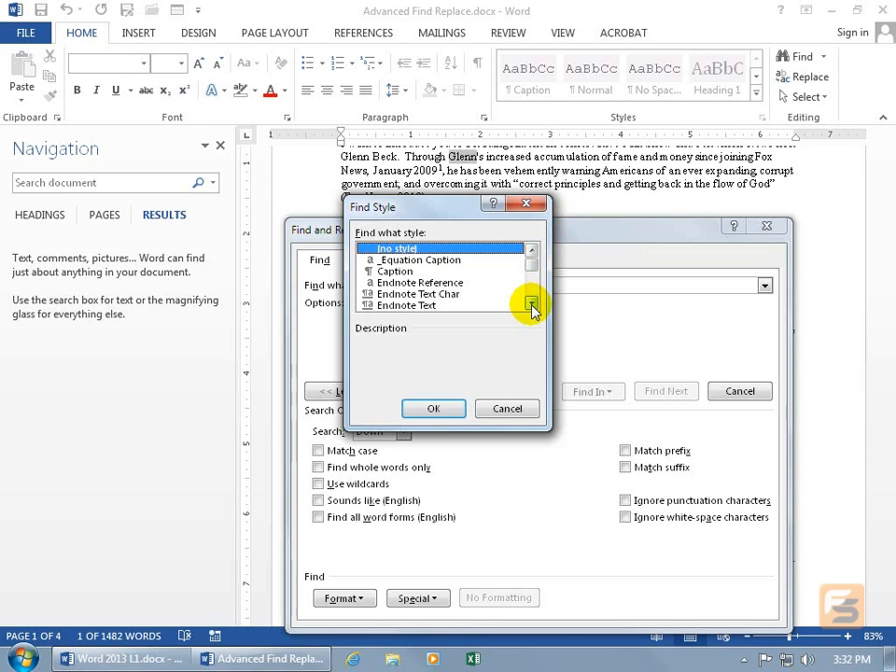
{"action": "left_click", "coordinate": [531, 304]}
{"action": "left_click", "coordinate": [531, 304]}
{"action": "left_click", "coordinate": [531, 304]}
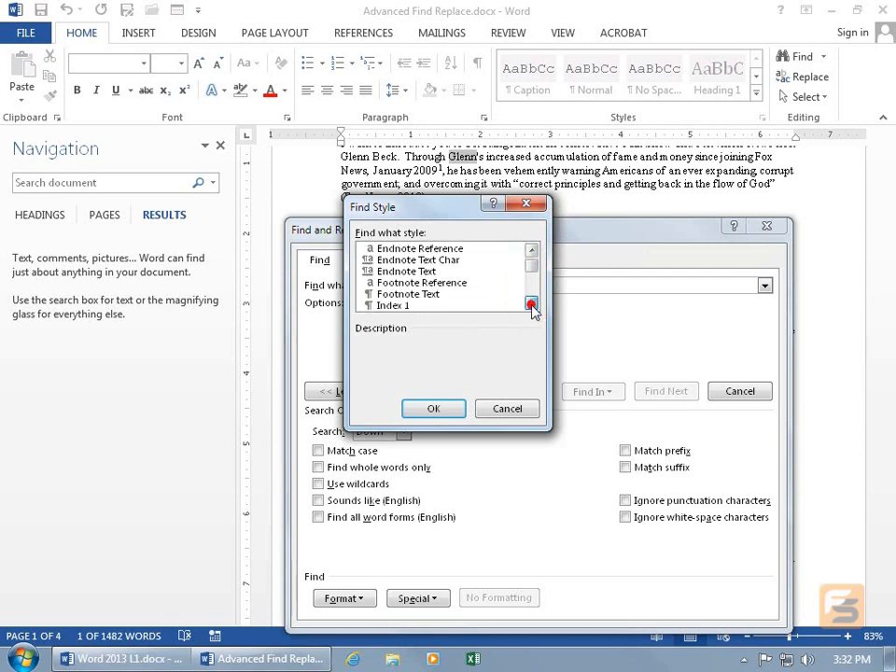
{"action": "left_click", "coordinate": [531, 304]}
{"action": "left_click", "coordinate": [531, 304]}
{"action": "left_click", "coordinate": [531, 304]}
{"action": "left_click", "coordinate": [531, 304]}
{"action": "left_click", "coordinate": [531, 304]}
{"action": "left_click", "coordinate": [531, 304]}
{"action": "left_click", "coordinate": [531, 304]}
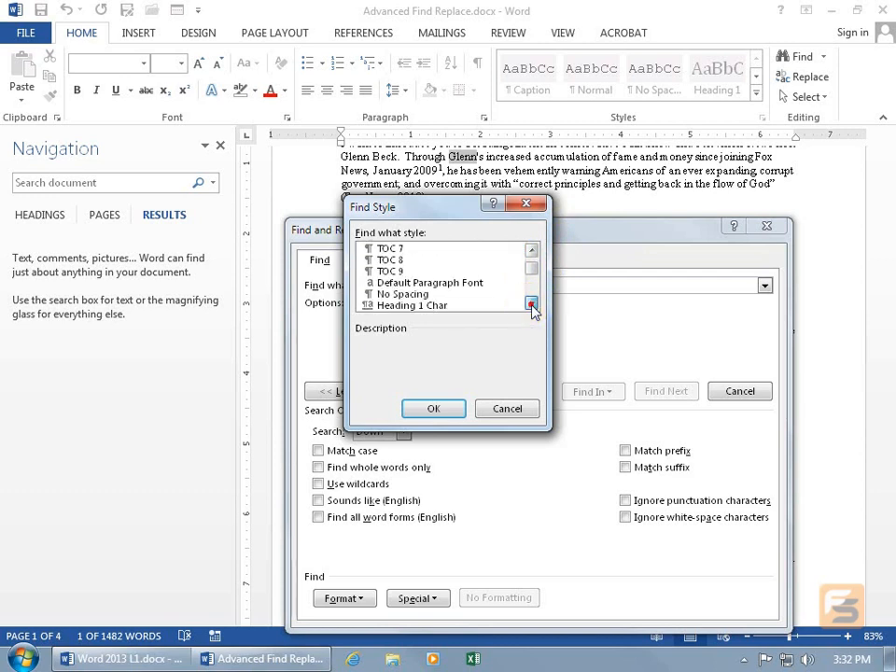
{"action": "left_click", "coordinate": [531, 304]}
{"action": "left_click", "coordinate": [531, 304]}
{"action": "left_click", "coordinate": [531, 304]}
{"action": "left_click", "coordinate": [401, 270]}
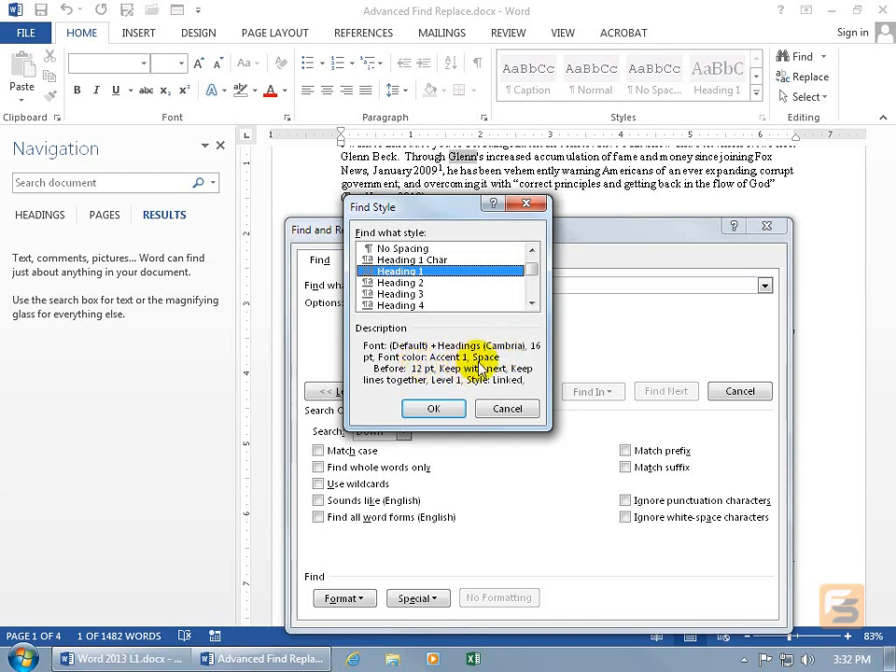
{"action": "left_click", "coordinate": [445, 414]}
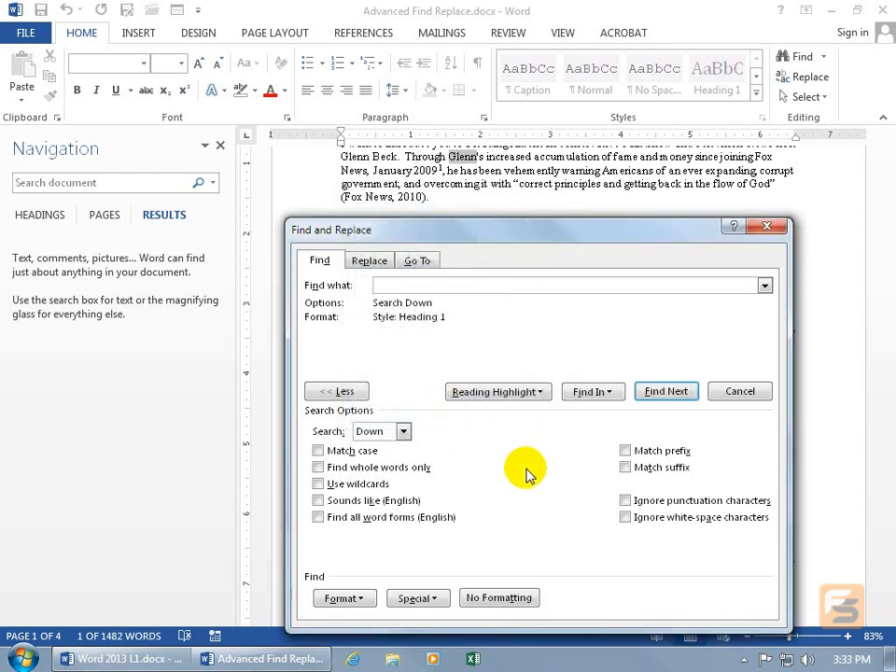
- Find the next two Heading 1 passages and apply reading highlight to all text in that style
{"action": "left_click", "coordinate": [672, 391]}
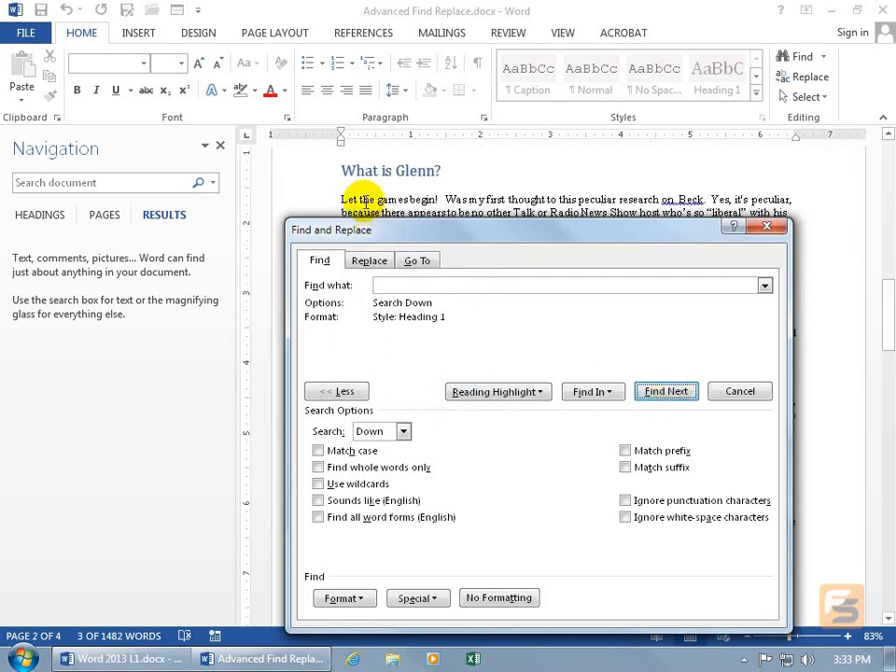
{"action": "left_click", "coordinate": [660, 391]}
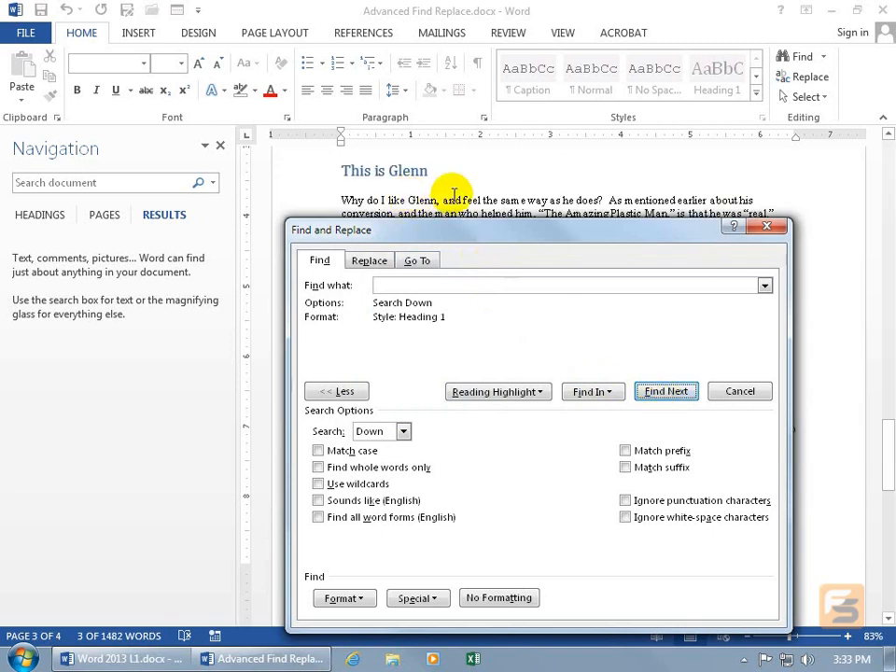
{"action": "left_click", "coordinate": [542, 392]}
{"action": "left_click", "coordinate": [534, 411]}
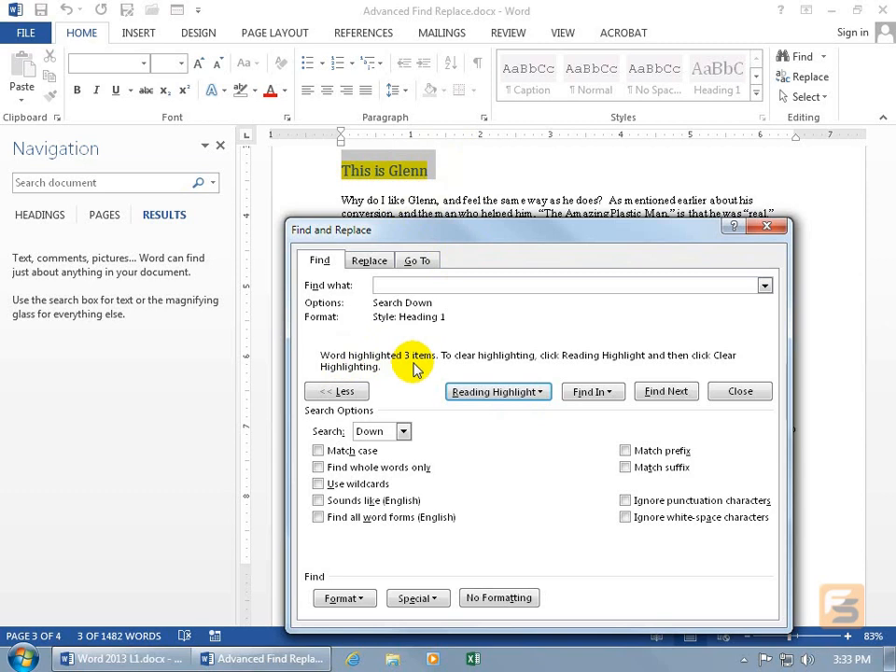
- Close the dialog and visit the headings "Faith, Hope and Charity", "What is Glenn?" and "This is Glenn" through the Navigation headings
{"action": "left_click", "coordinate": [766, 227]}
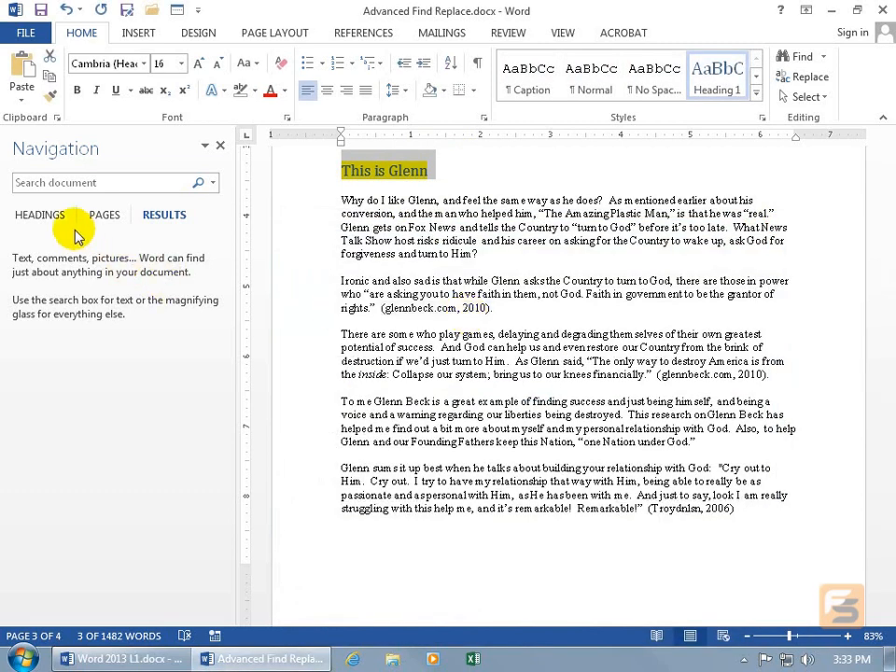
{"action": "left_click", "coordinate": [40, 220]}
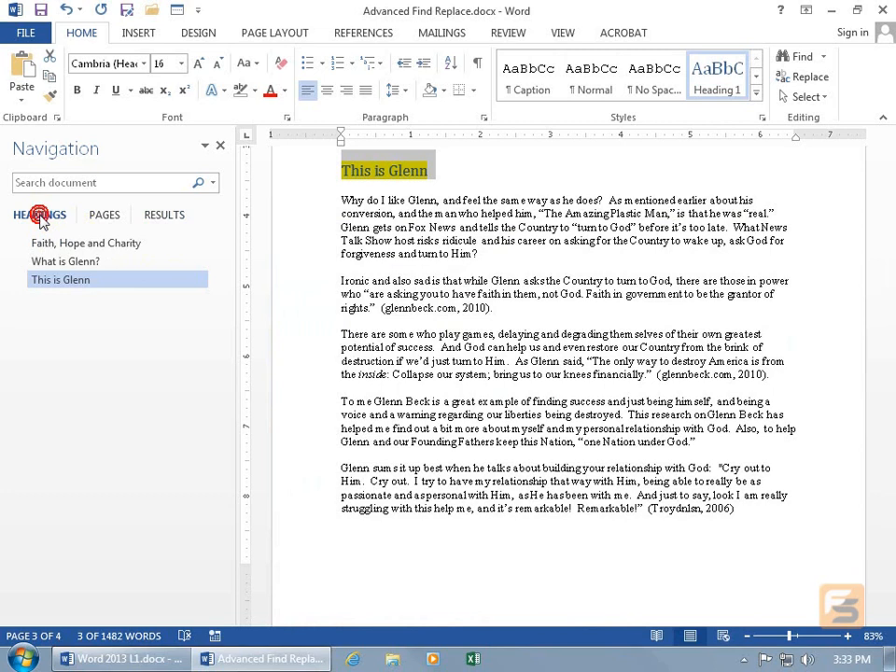
{"action": "left_click", "coordinate": [76, 246]}
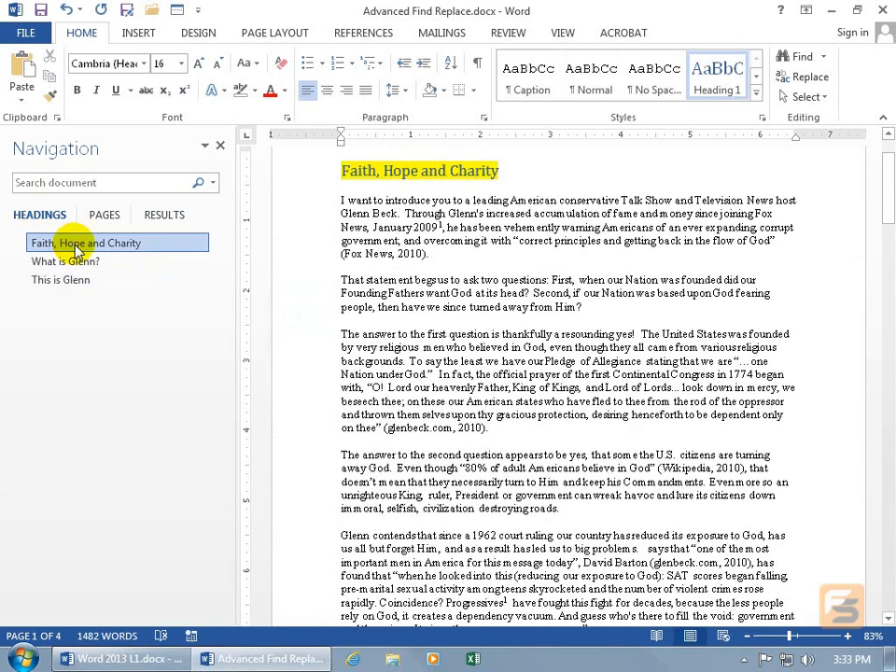
{"action": "left_click", "coordinate": [77, 264]}
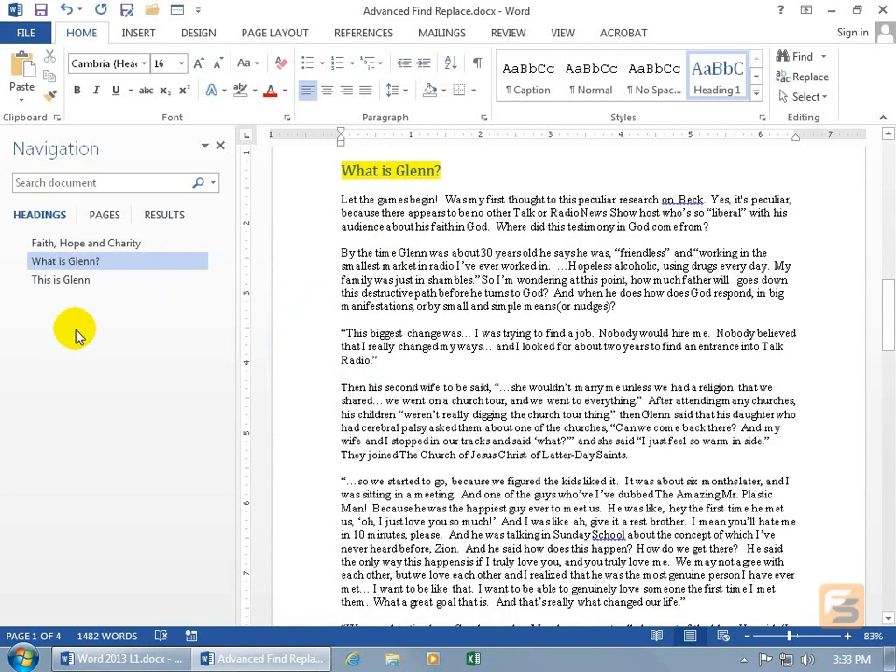
{"action": "left_click", "coordinate": [60, 282]}
{"action": "left_click", "coordinate": [499, 311]}
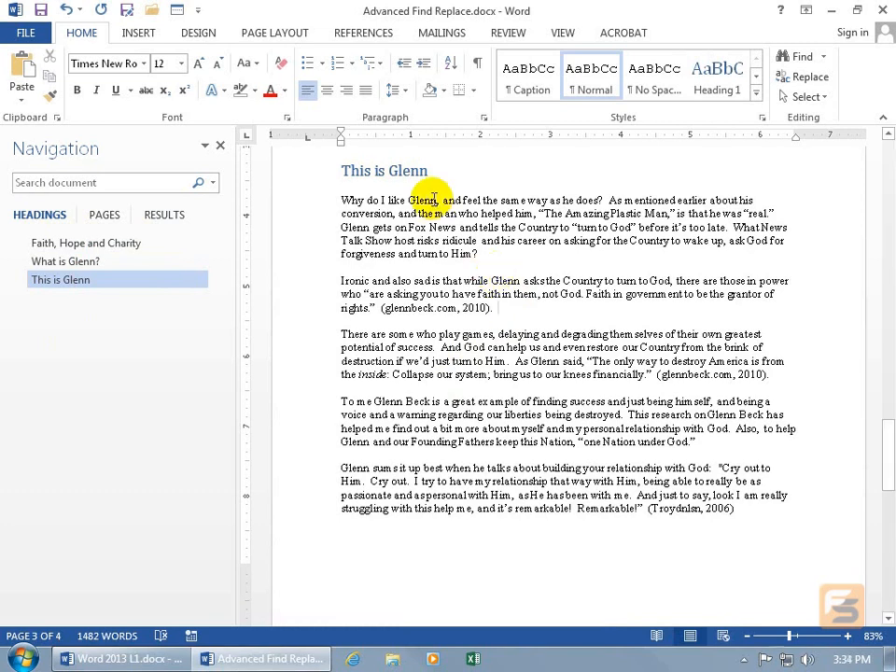
- Reopen the Find dialog, clear the Heading 1 format restriction and look over the available format types
{"action": "key", "text": "ctrl+g"}
{"action": "left_click", "coordinate": [228, 133]}
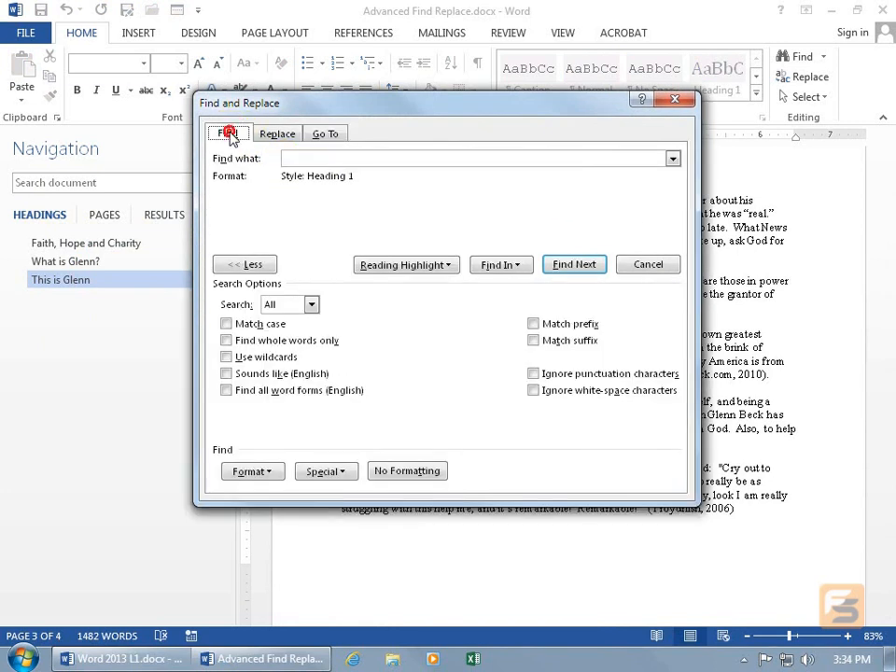
{"action": "left_click", "coordinate": [342, 159]}
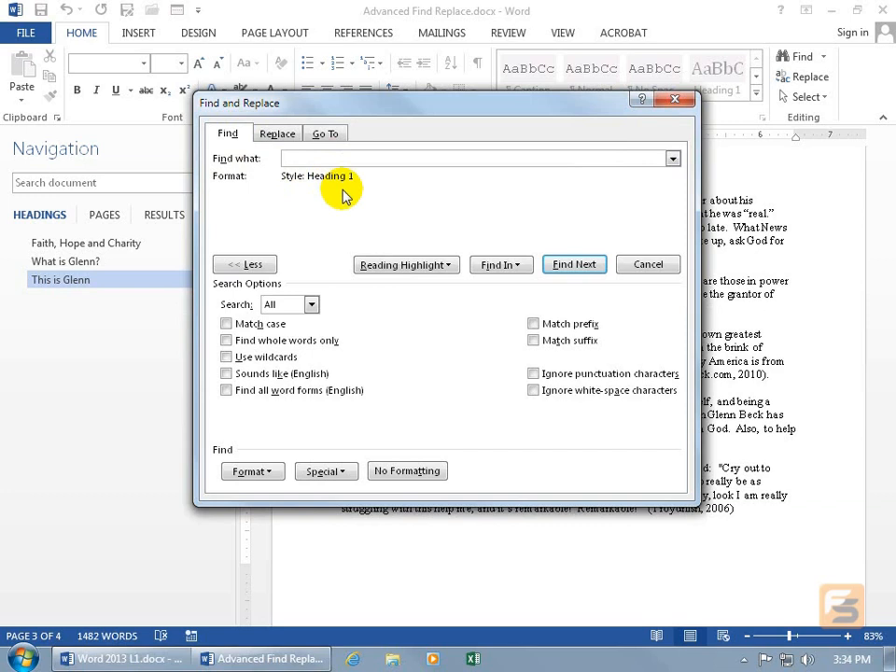
{"action": "left_click", "coordinate": [398, 474]}
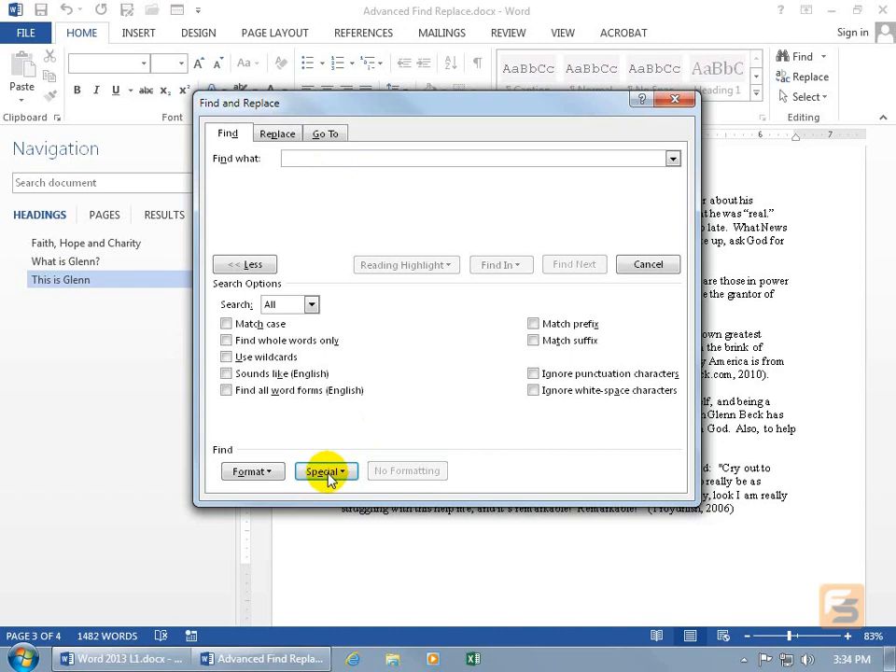
{"action": "left_click", "coordinate": [271, 473]}
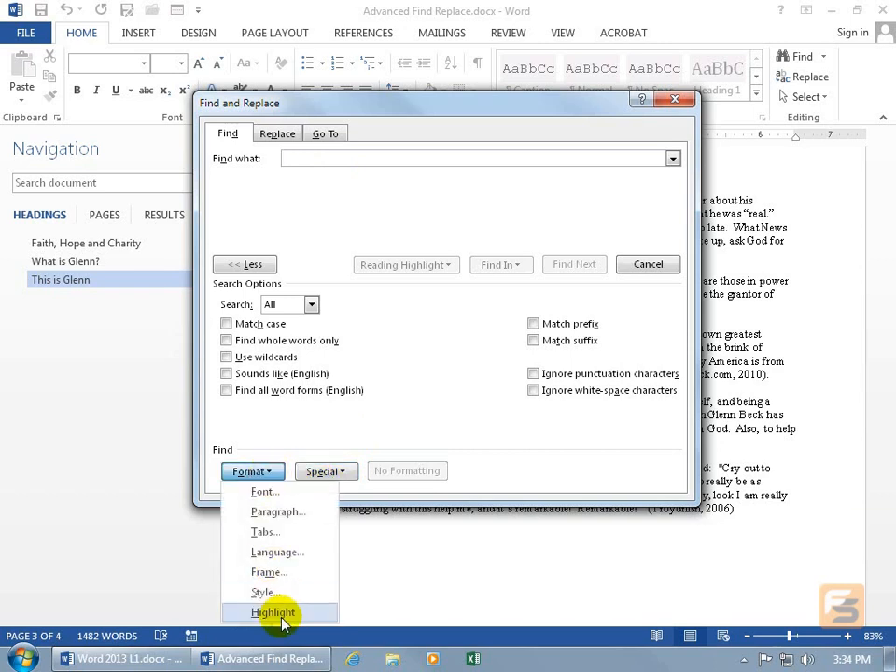
{"action": "left_click", "coordinate": [415, 310]}
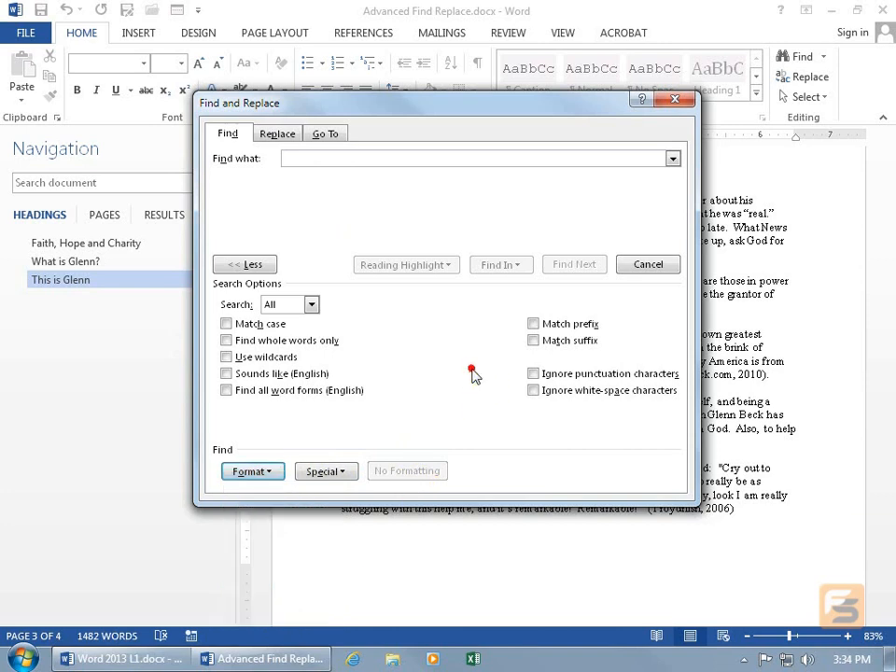
- Collapse the extra search options and close the Find dialog
{"action": "left_click", "coordinate": [263, 271]}
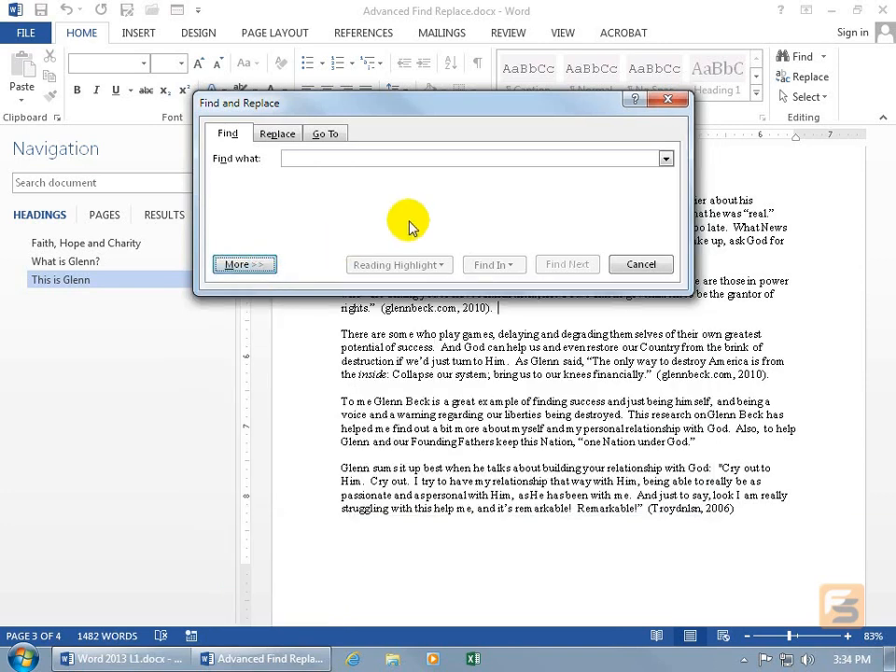
{"action": "left_click", "coordinate": [308, 158]}
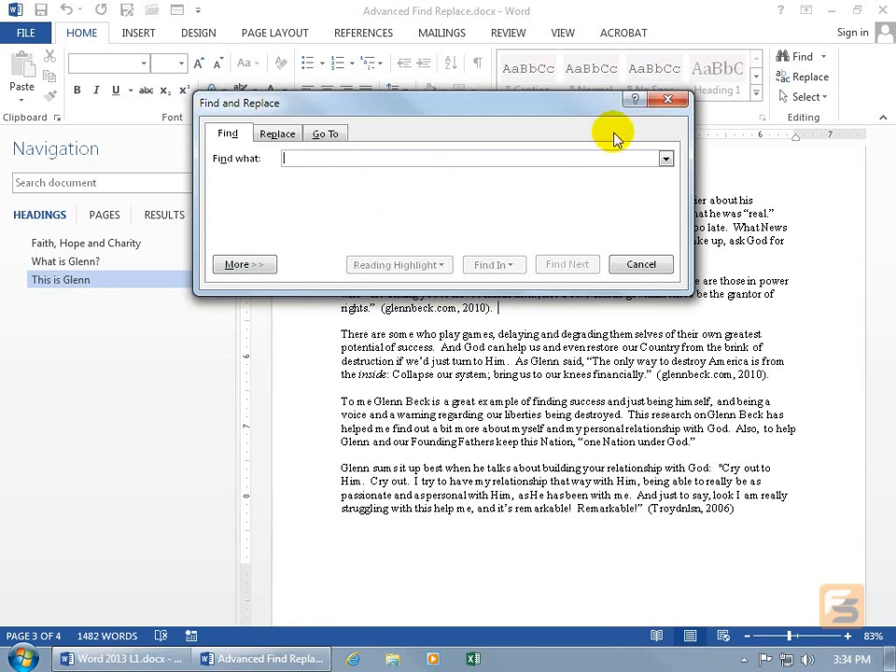
{"action": "key", "text": "Escape"}
- Close the Navigation pane
{"action": "left_click", "coordinate": [85, 183]}
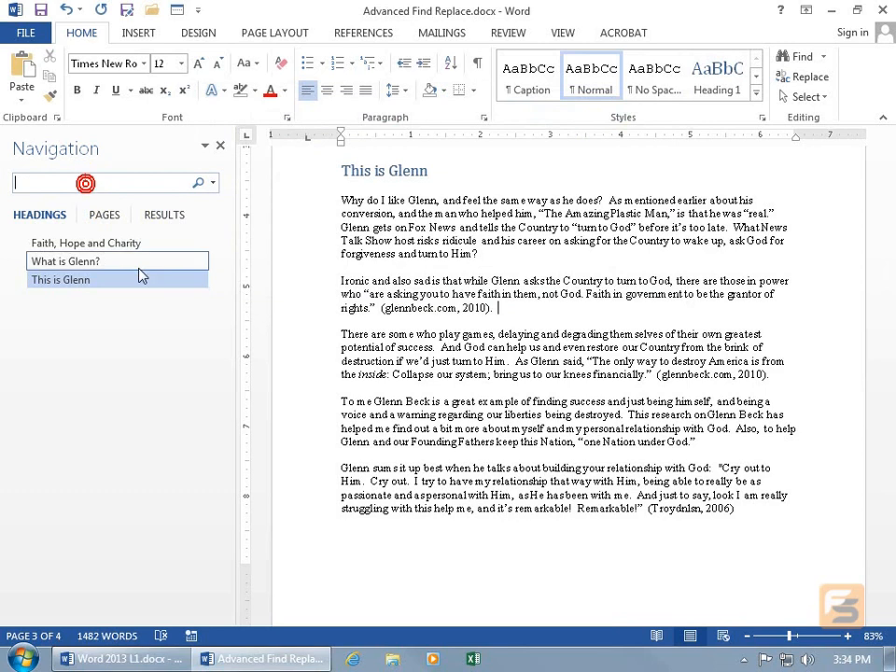
{"action": "left_click", "coordinate": [144, 281]}
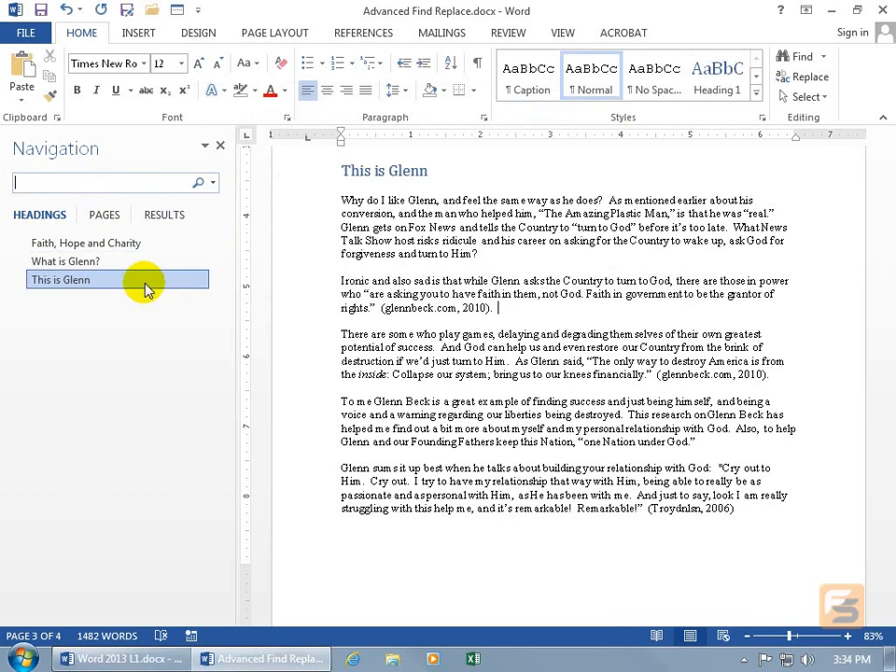
{"action": "left_click", "coordinate": [221, 145]}
- Reopen the Find dialog, expand its search options and clear the Heading 1 format restriction
{"action": "key", "text": "ctrl+g"}
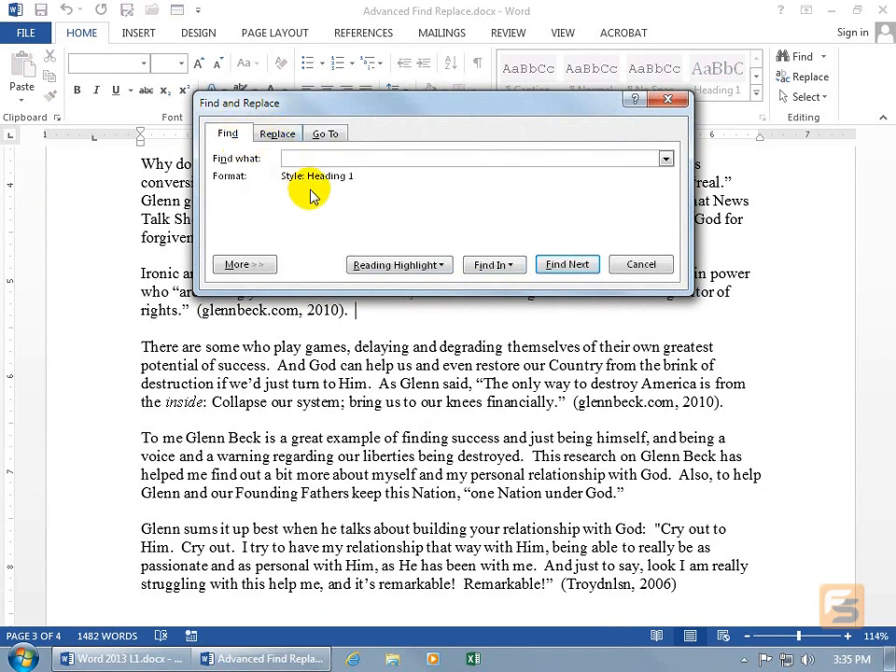
{"action": "left_click", "coordinate": [260, 264]}
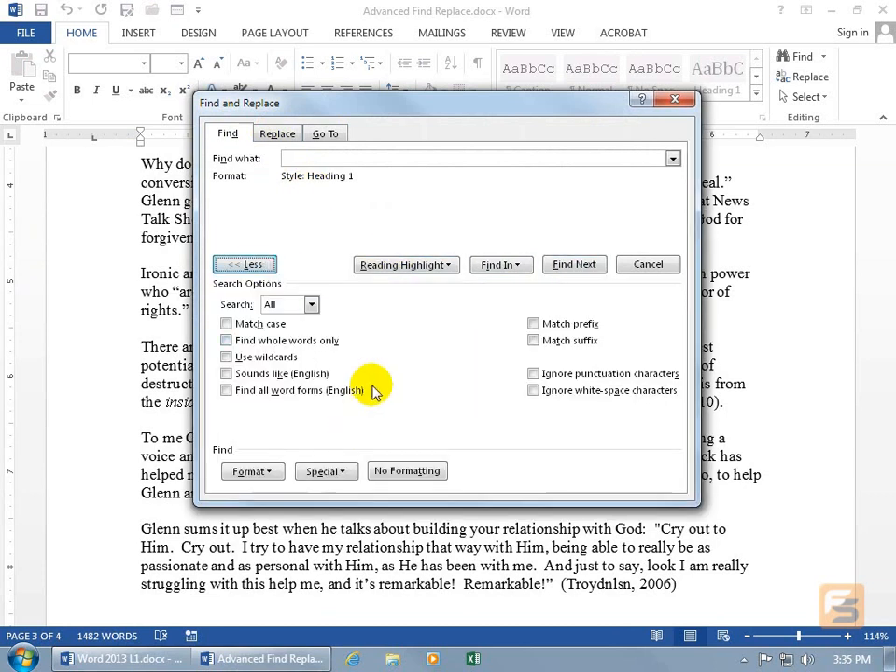
{"action": "left_click", "coordinate": [412, 471]}
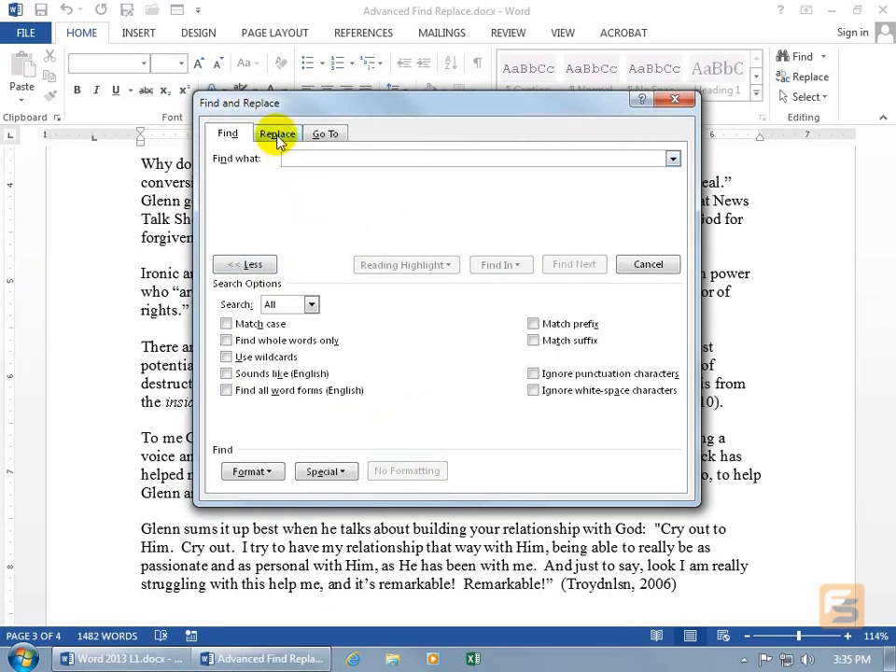
- Find the next occurrence of "glenn" without any format restriction, and close the dialog
{"action": "type", "text": "gl"}
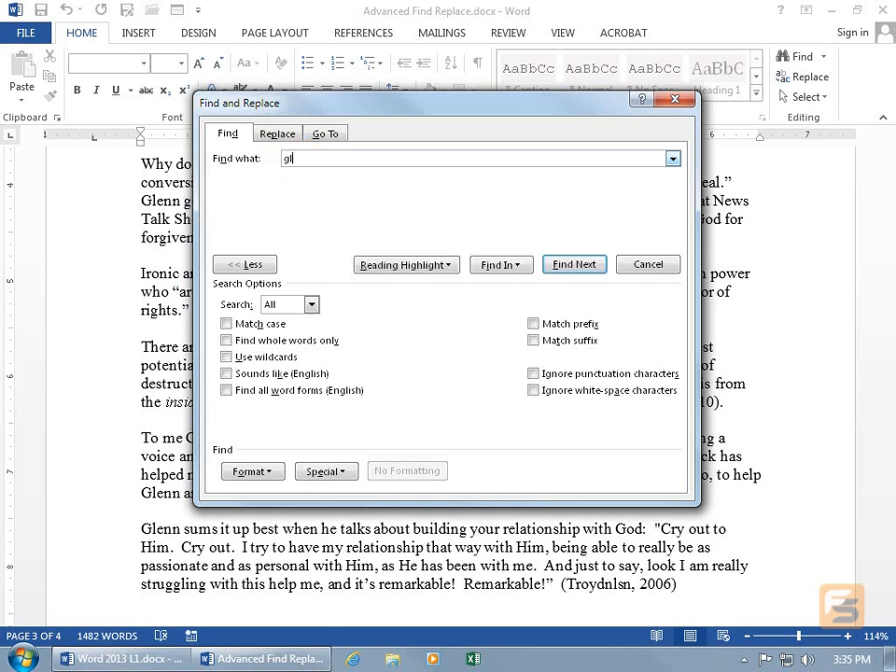
{"action": "type", "text": "enn"}
{"action": "left_click", "coordinate": [571, 265]}
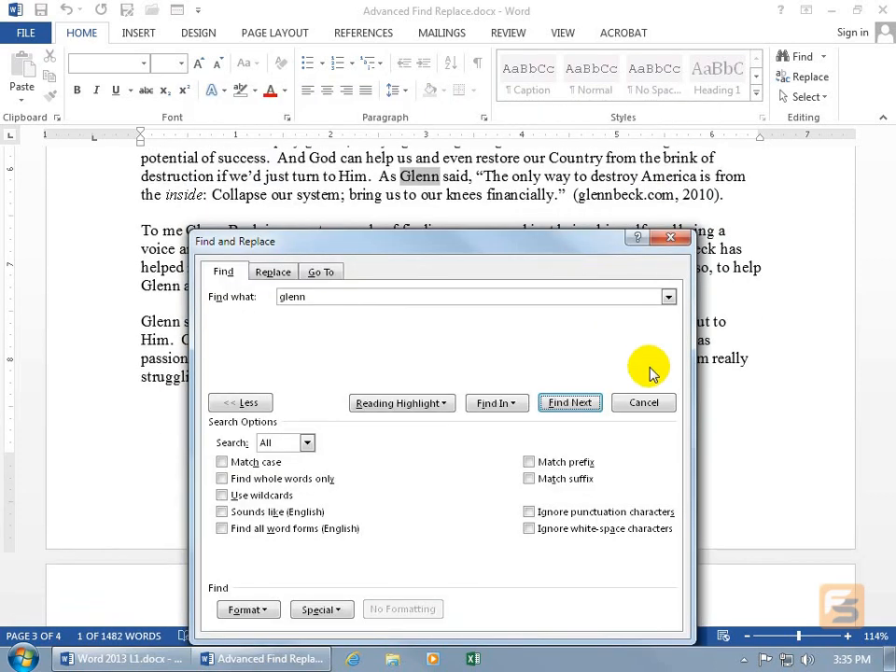
{"action": "left_click", "coordinate": [644, 404]}
- Reopen Find and Replace, check that "glenn" is still the Find search term, and collapse the extra search options
{"action": "key", "text": "ctrl+g"}
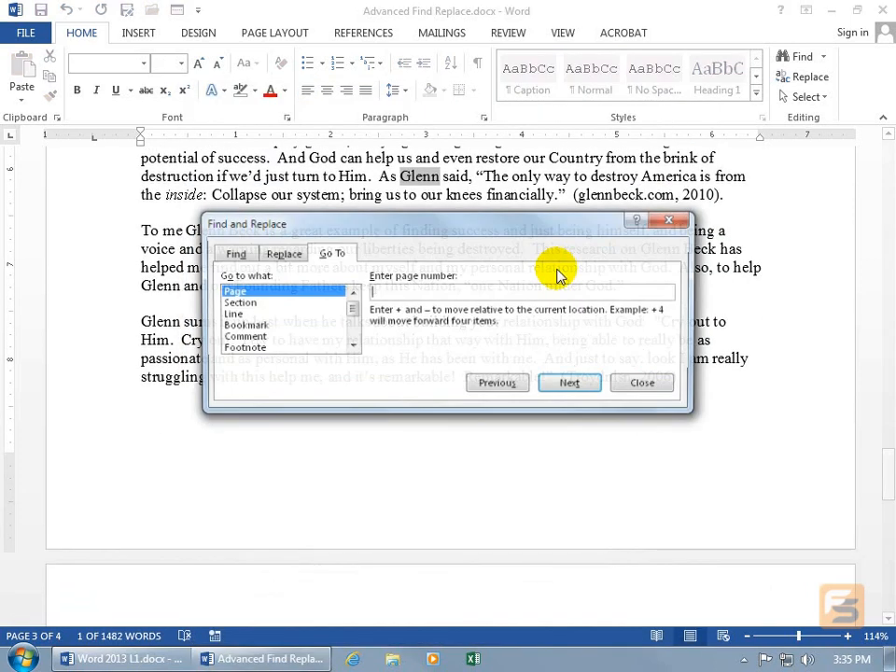
{"action": "left_click", "coordinate": [232, 253]}
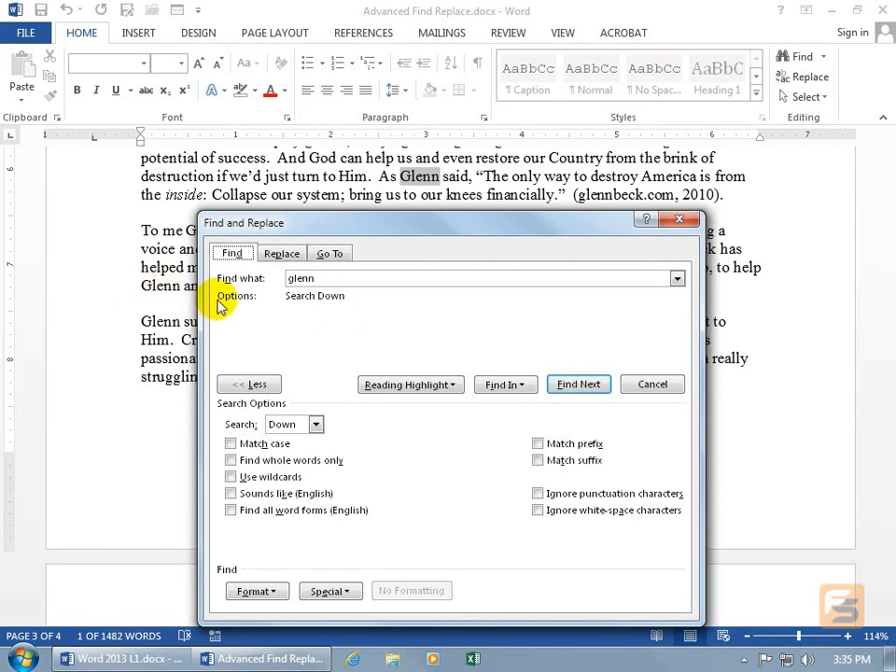
{"action": "double_click", "coordinate": [326, 278]}
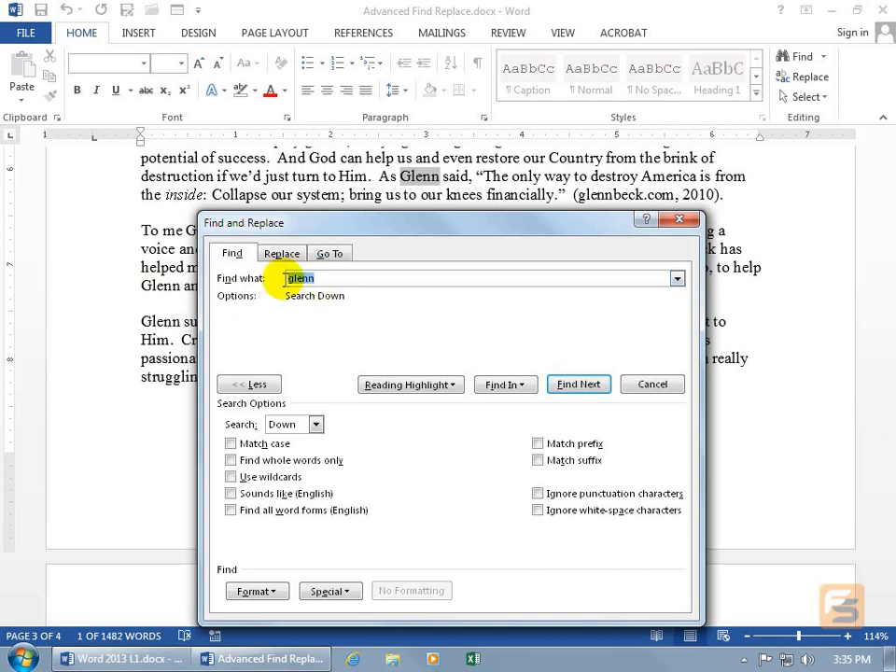
{"action": "left_click", "coordinate": [250, 383]}
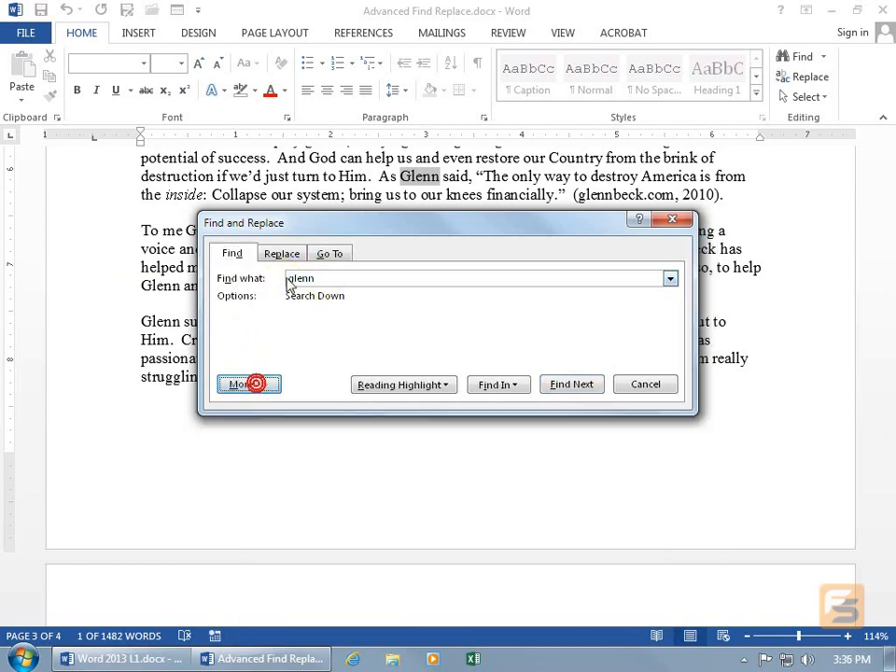
- Show the Replace settings with their extra options and look over the special characters available for the replacement text
{"action": "left_click", "coordinate": [281, 254]}
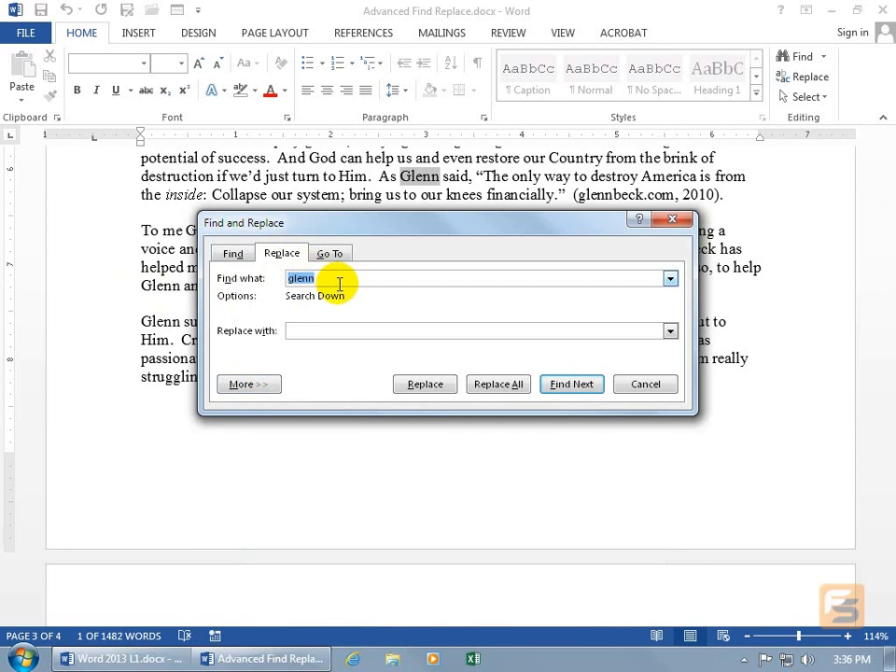
{"action": "left_click", "coordinate": [338, 330]}
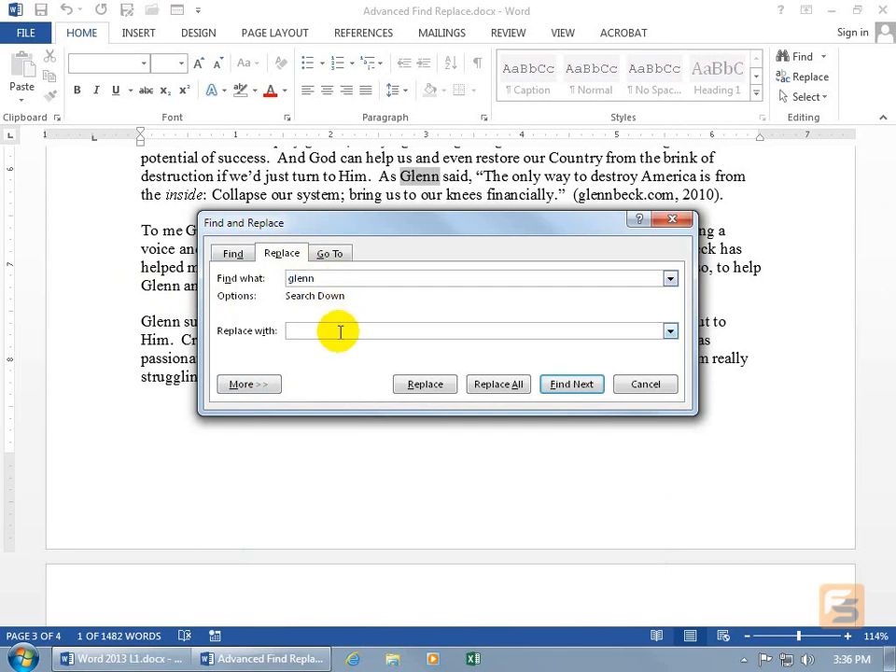
{"action": "left_click", "coordinate": [249, 383]}
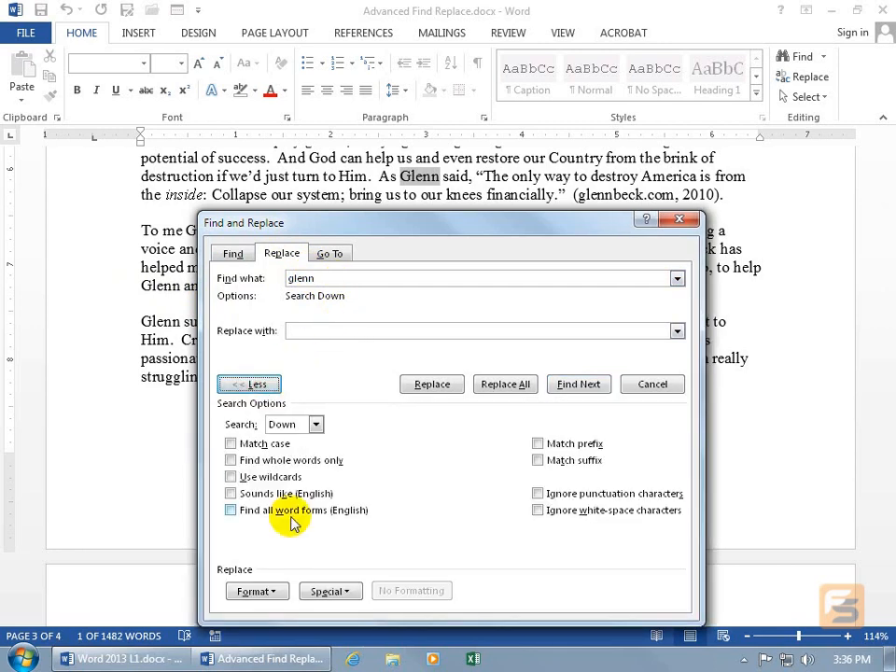
{"action": "left_click", "coordinate": [329, 594]}
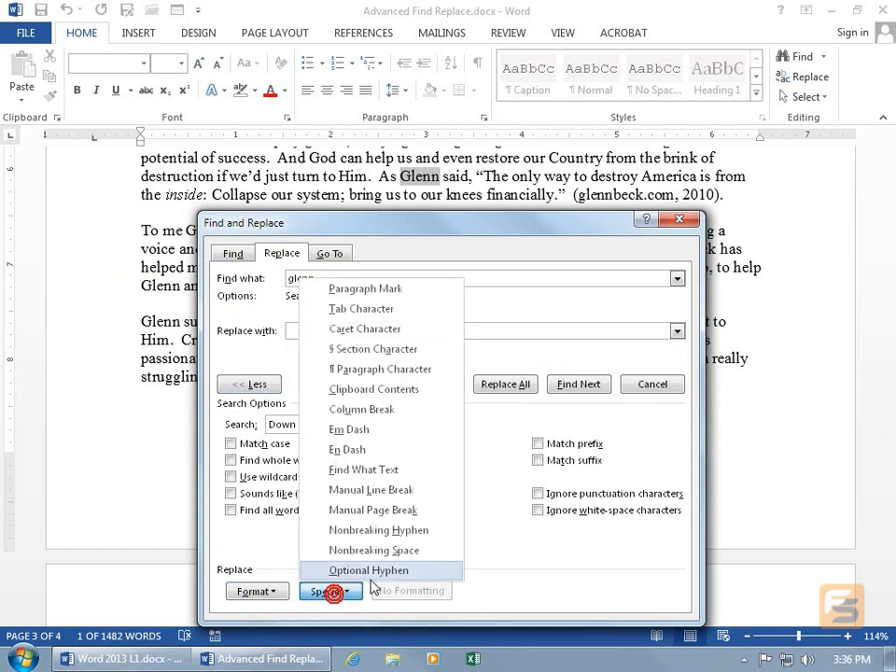
{"action": "left_click", "coordinate": [511, 461]}
- Use Go To to jump to line 4 of the document, and close the dialog
{"action": "left_click", "coordinate": [332, 253]}
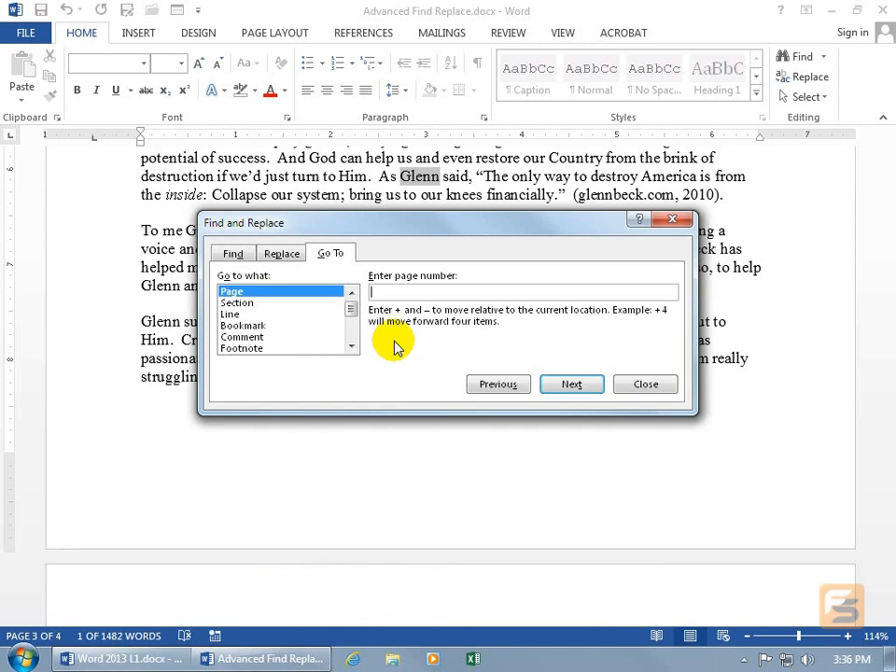
{"action": "left_click", "coordinate": [397, 294]}
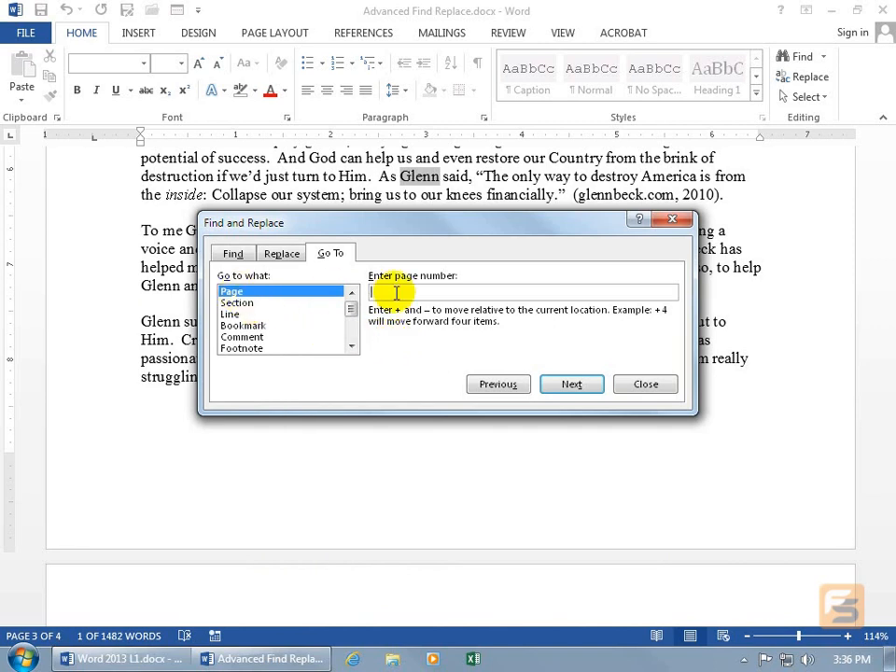
{"action": "left_click", "coordinate": [233, 313]}
{"action": "left_click", "coordinate": [401, 293]}
{"action": "type", "text": "4"}
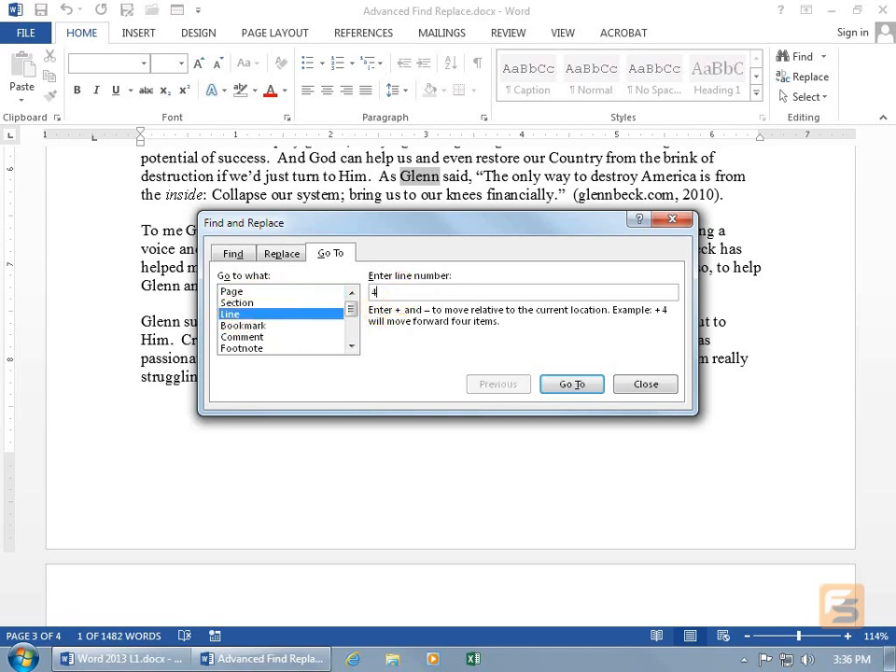
{"action": "left_click", "coordinate": [570, 386]}
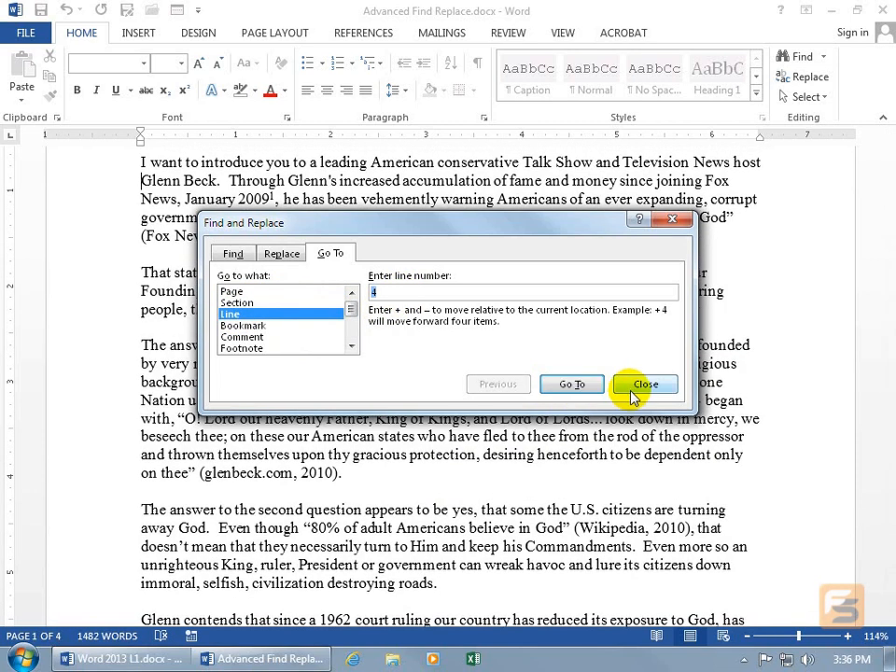
{"action": "left_click", "coordinate": [635, 384]}
- Show the paragraph marks and other hidden formatting symbols at the start of the document
{"action": "left_click_drag", "start_coordinate": [889, 191], "coordinate": [889, 178]}
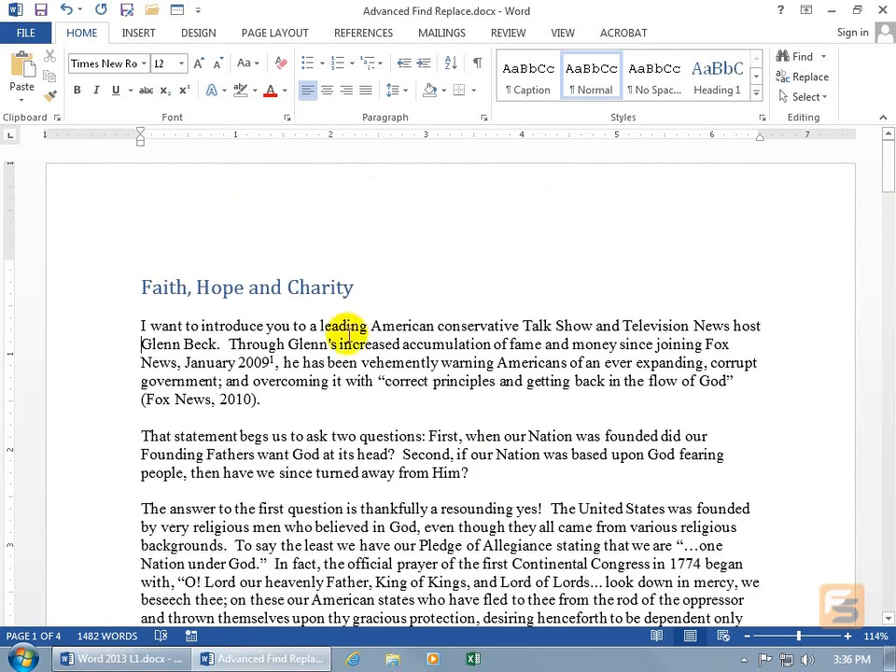
{"action": "left_click", "coordinate": [477, 66]}
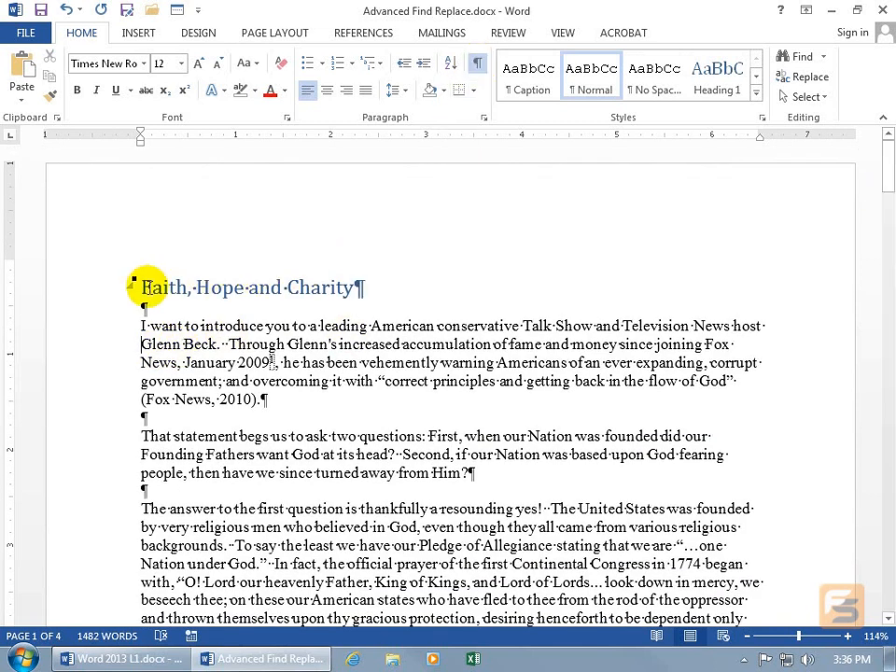